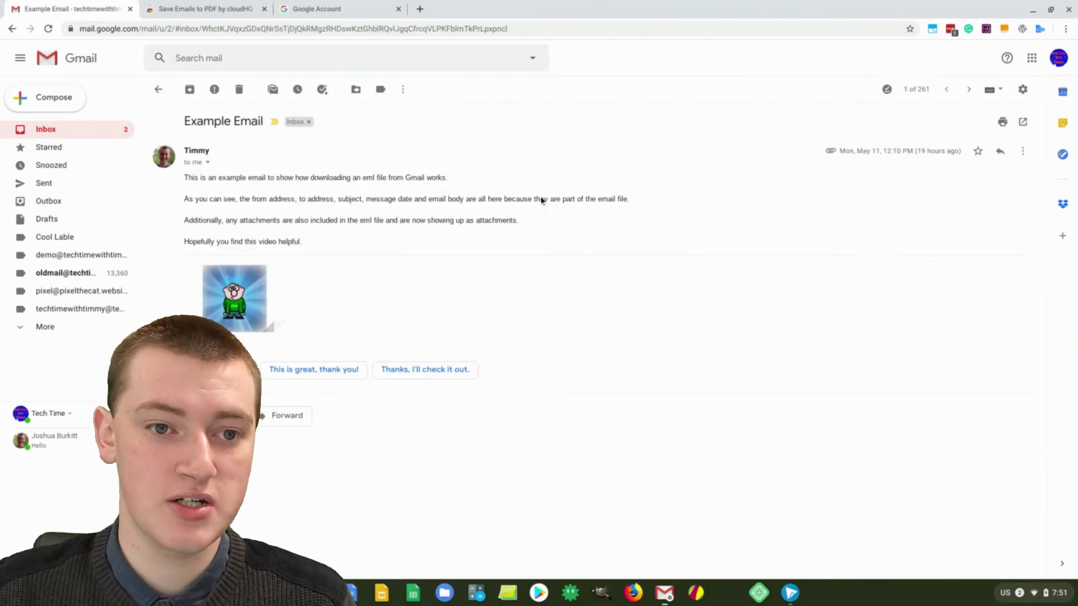
# Download the open Example Email message as an EML file and show it in the Downloads folder.
pyautogui.moveTo(234, 305)
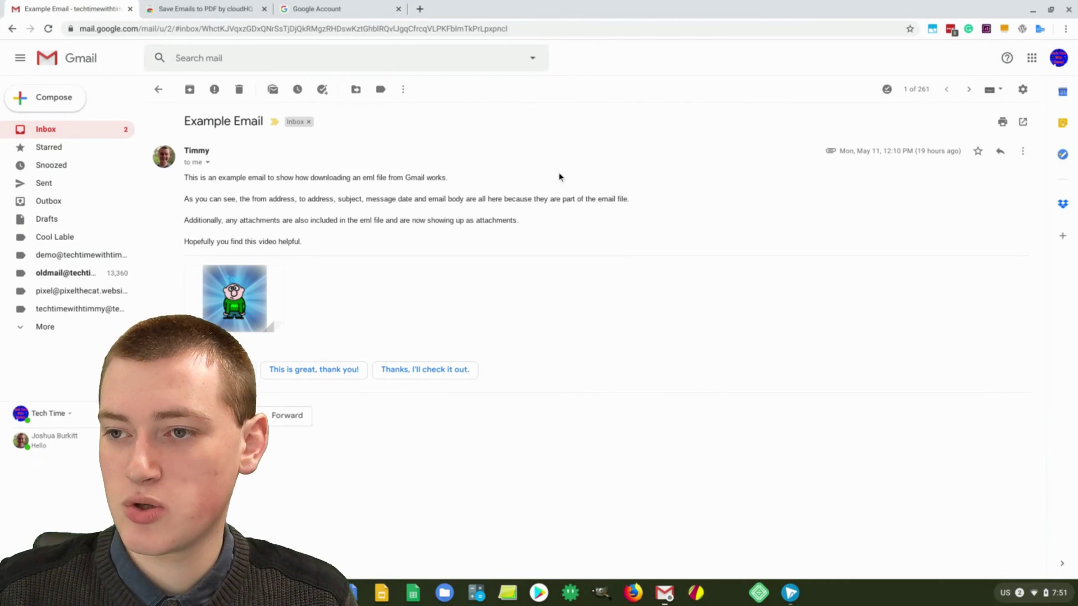
pyautogui.click(1029, 153)
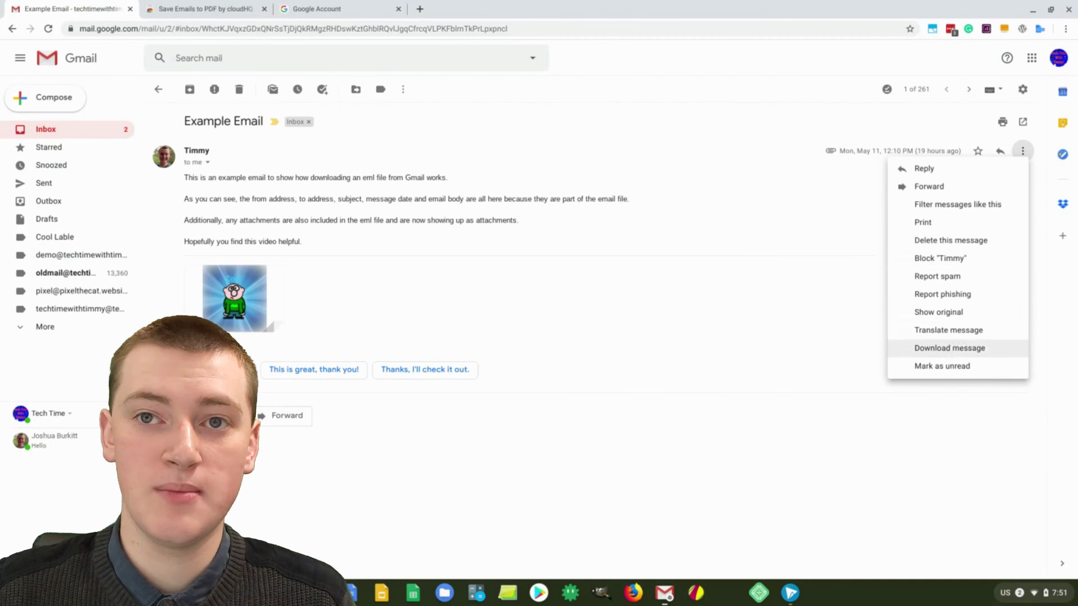
pyautogui.click(953, 347)
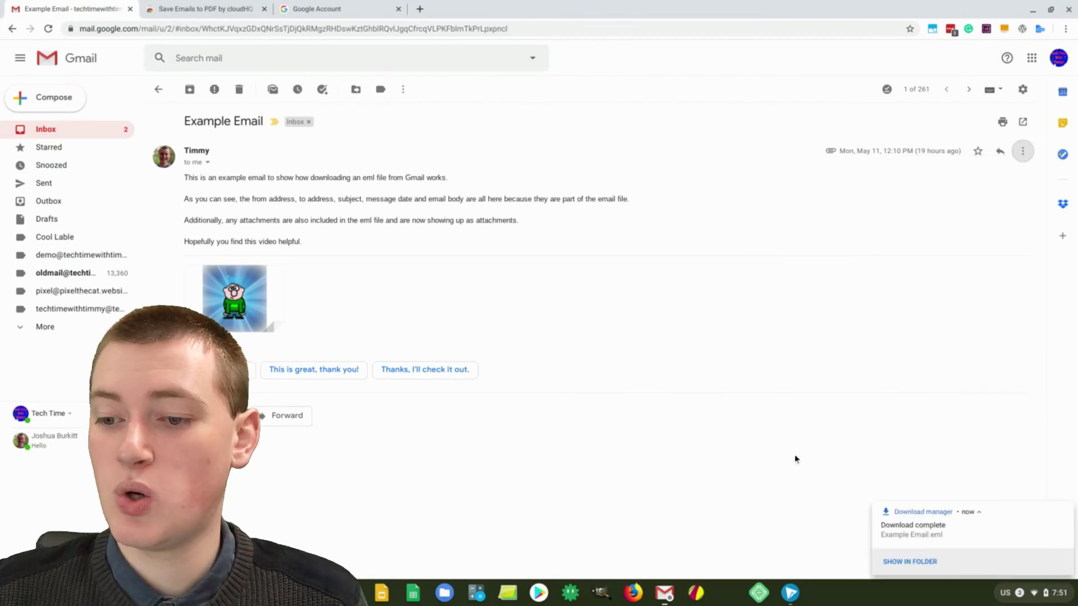
pyautogui.click(920, 563)
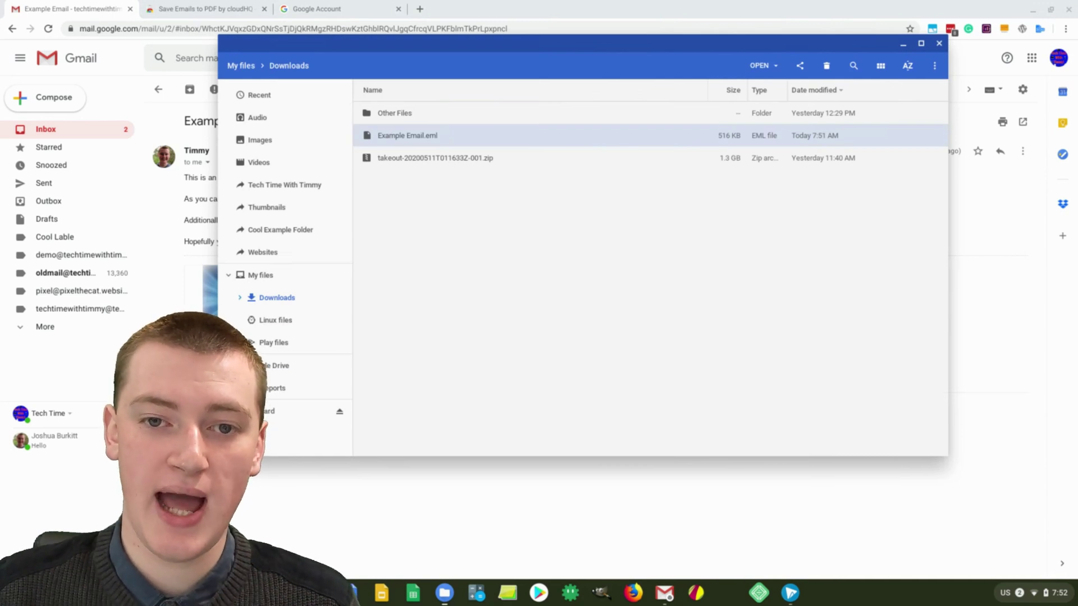
# View Example Email.eml with the Gmail app, and close the message viewer.
pyautogui.rightClick(466, 135)
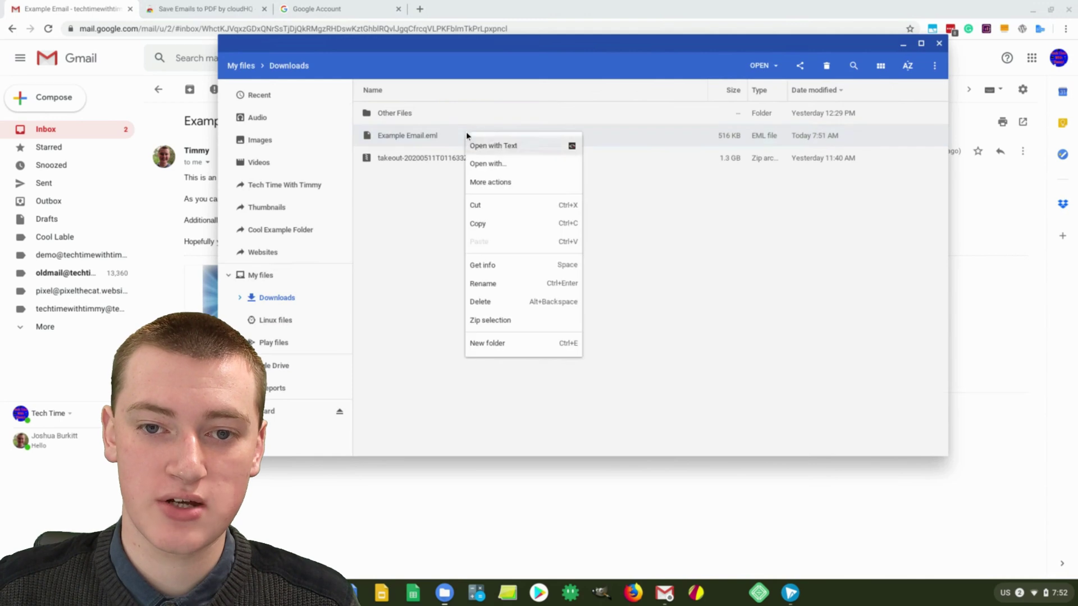
pyautogui.click(492, 163)
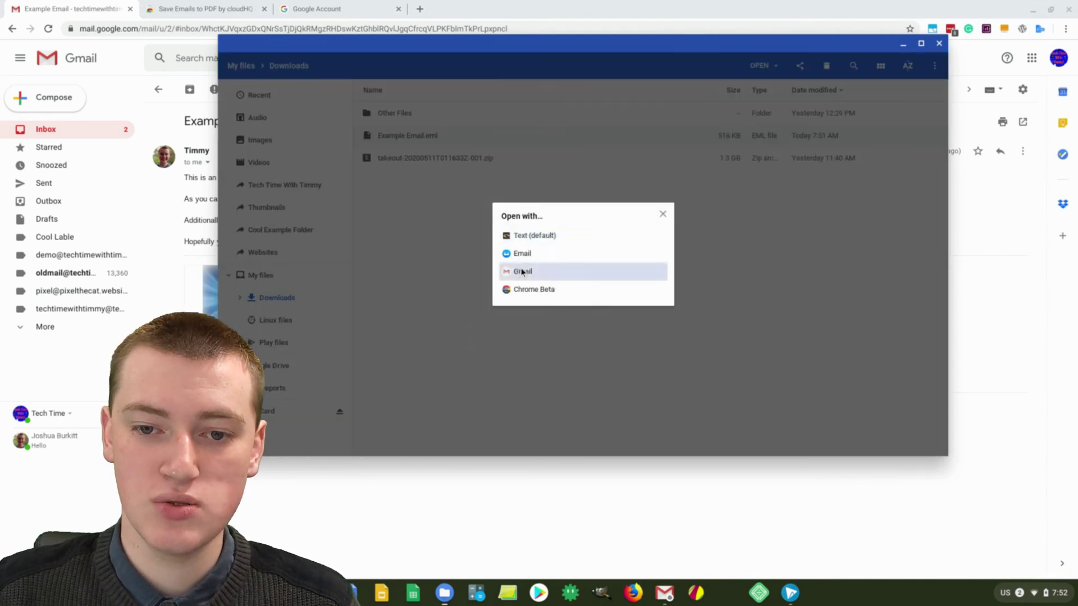
pyautogui.click(522, 272)
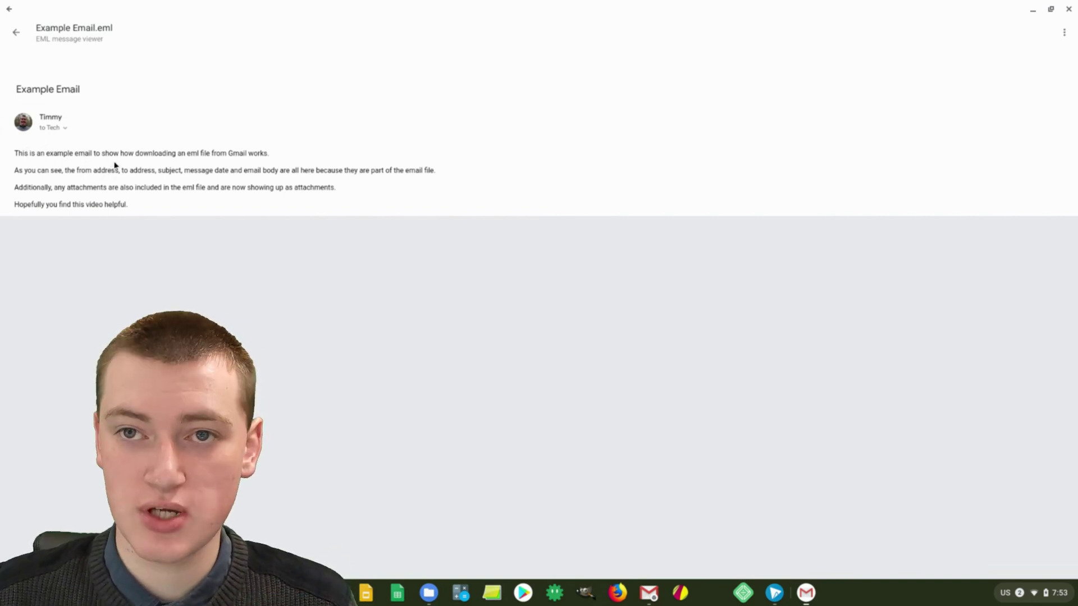
pyautogui.click(1068, 9)
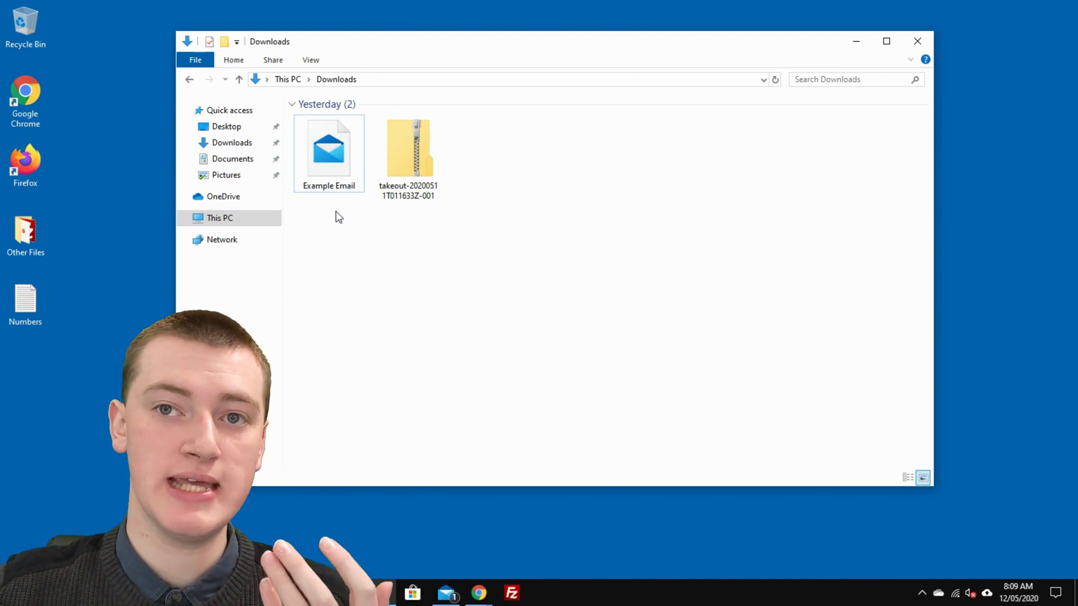
# On the Windows computer, open the downloaded Example Email file in Mail and check its attachment and body text.
pyautogui.click(337, 170)
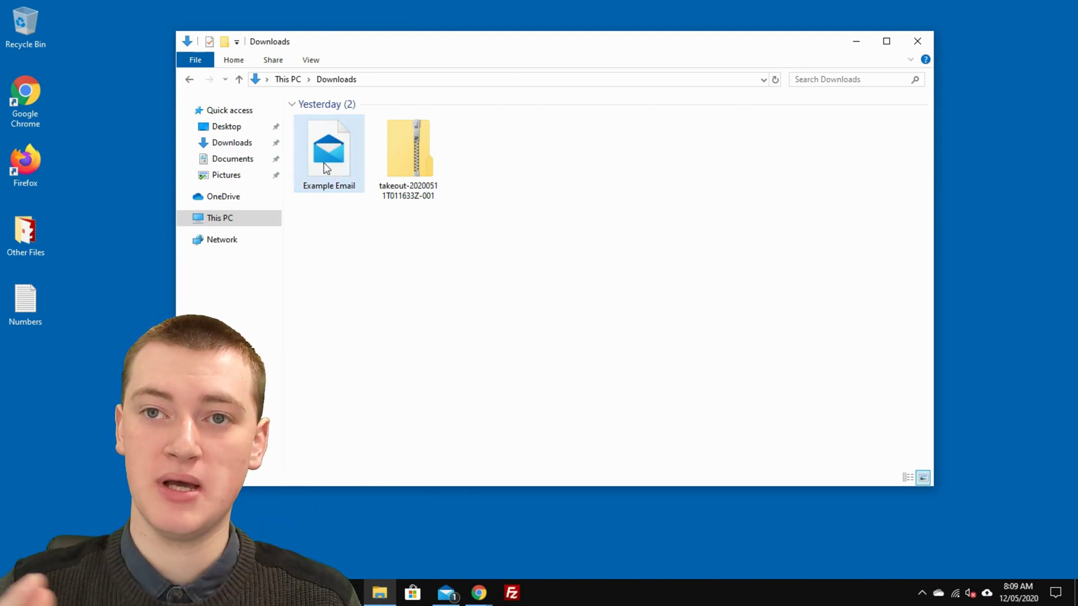
pyautogui.click(333, 211)
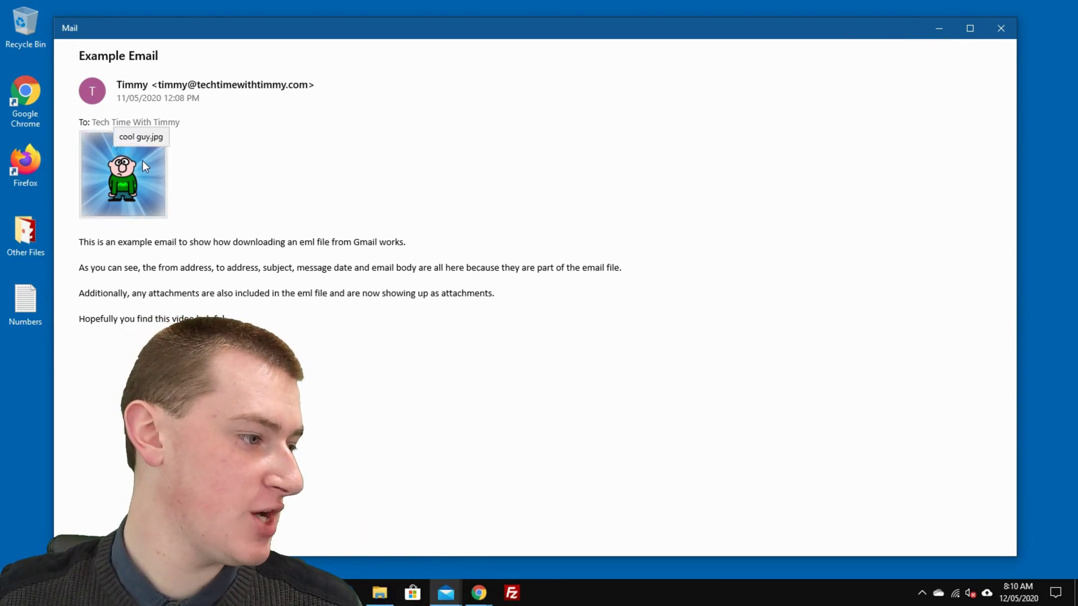
pyautogui.moveTo(247, 321); pyautogui.dragTo(88, 250)
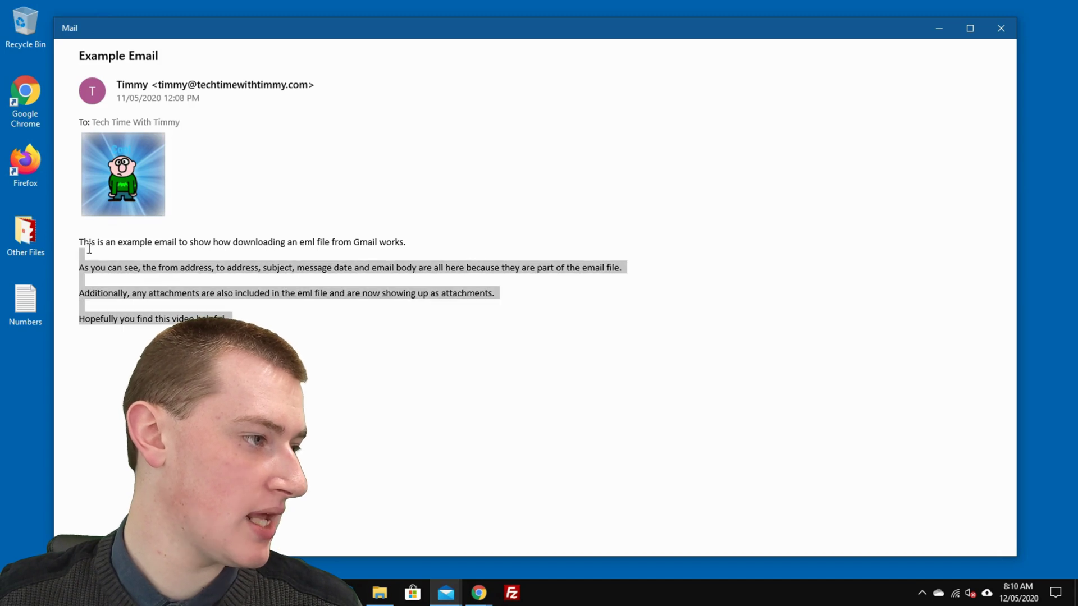
pyautogui.click(297, 328)
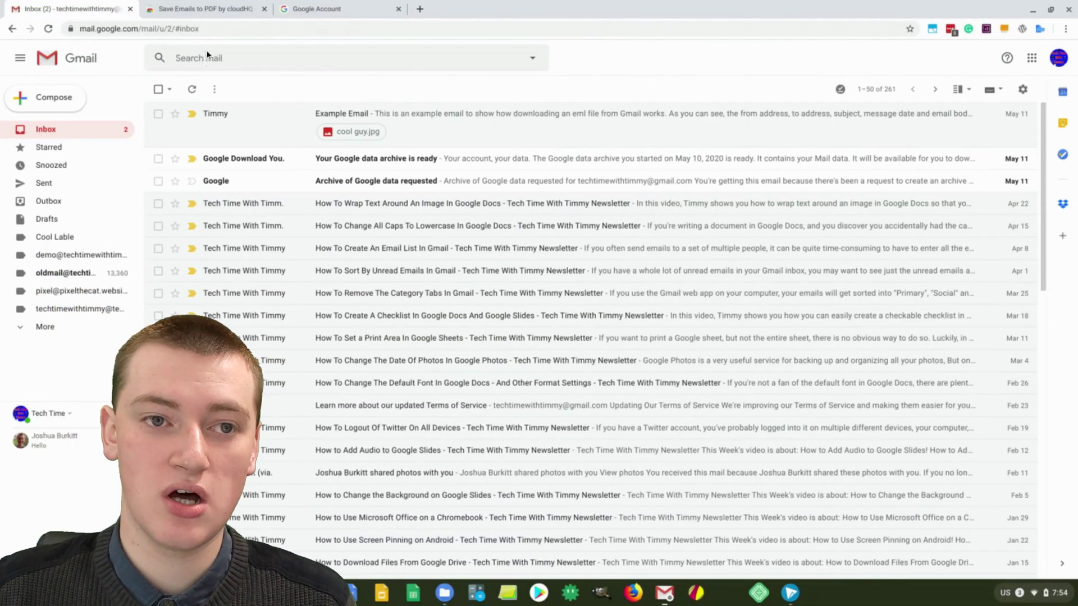
# Add the Save Emails to PDF by cloudHQ extension to Chrome from its Chrome Web Store page.
pyautogui.click(204, 9)
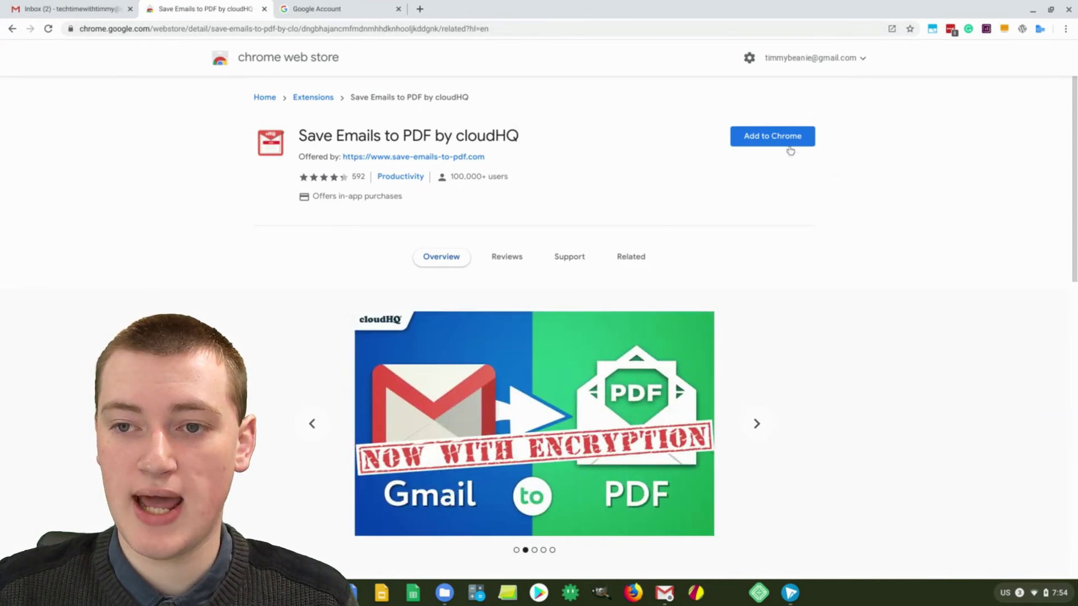
pyautogui.click(789, 144)
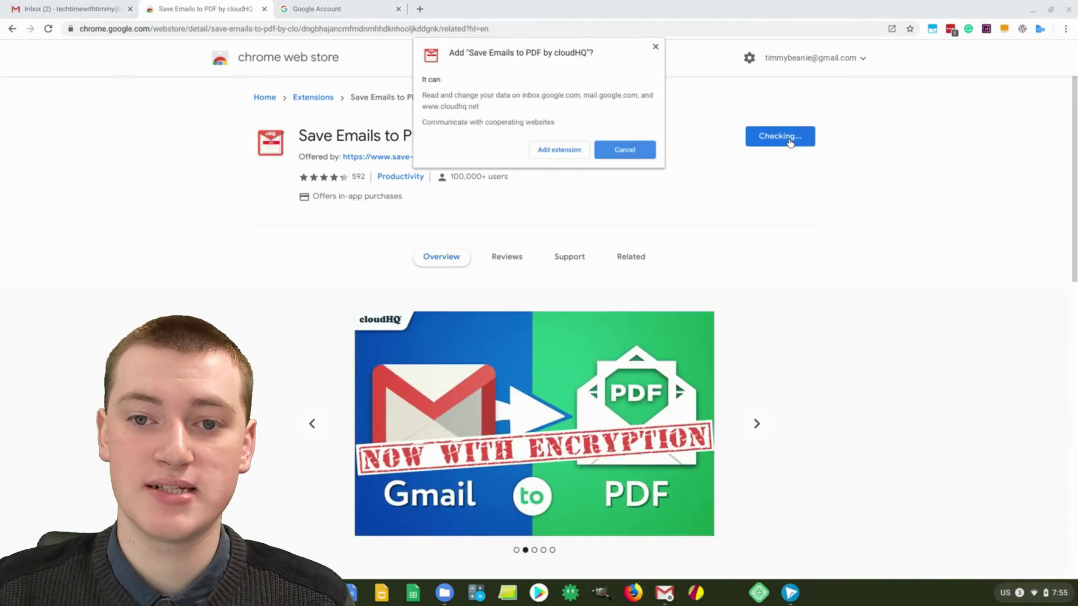
pyautogui.click(553, 150)
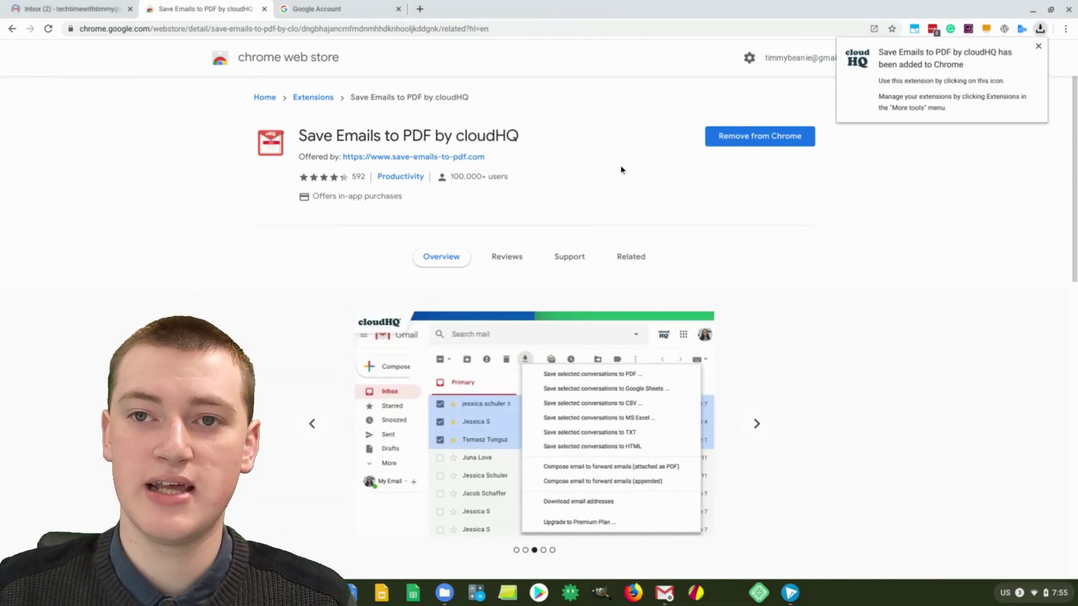
pyautogui.click(1038, 46)
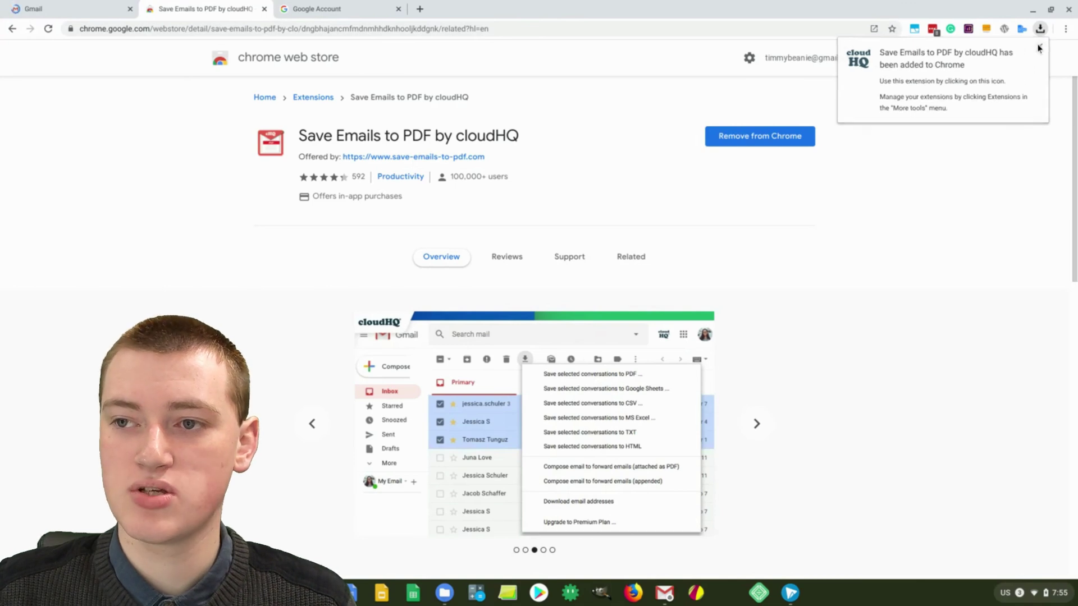
# Back in Gmail, open the How To Wrap Text Around An Image In Google Docs newsletter, dismissing the extension's introductory messages.
pyautogui.click(56, 4)
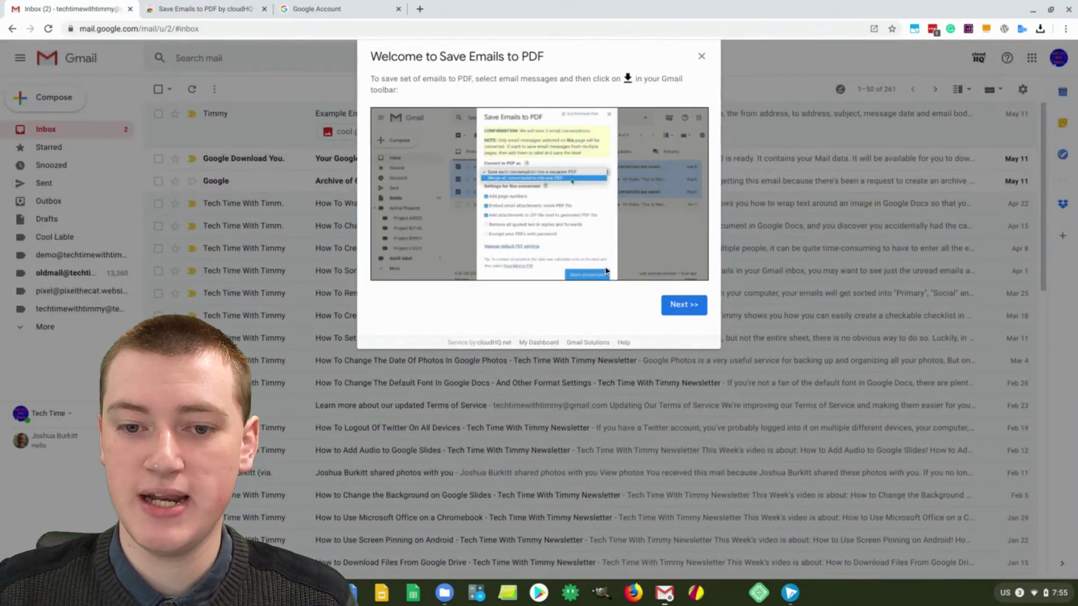
pyautogui.click(700, 56)
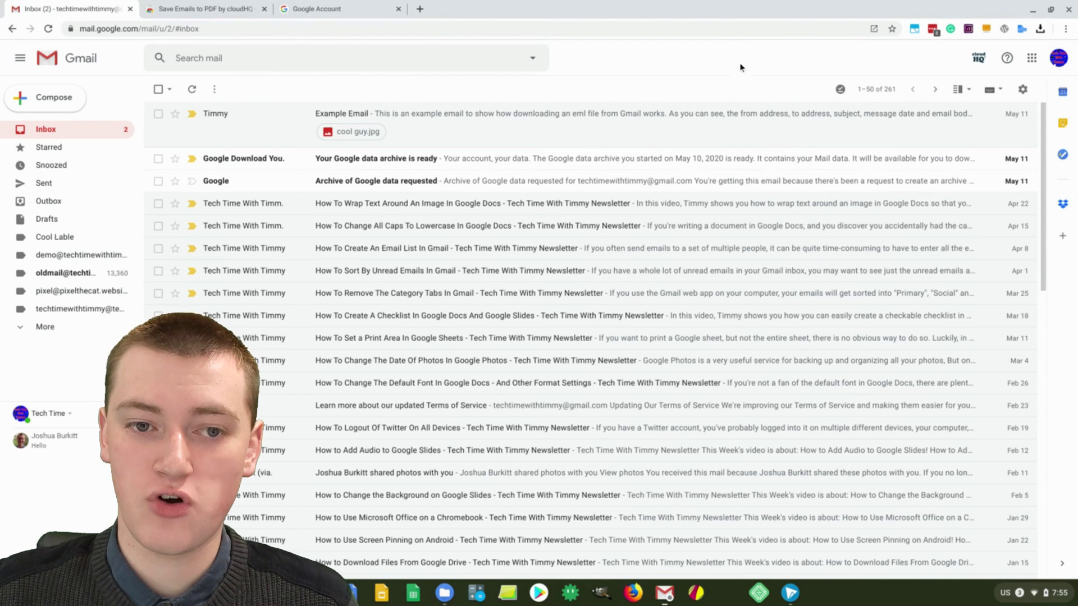
pyautogui.click(475, 205)
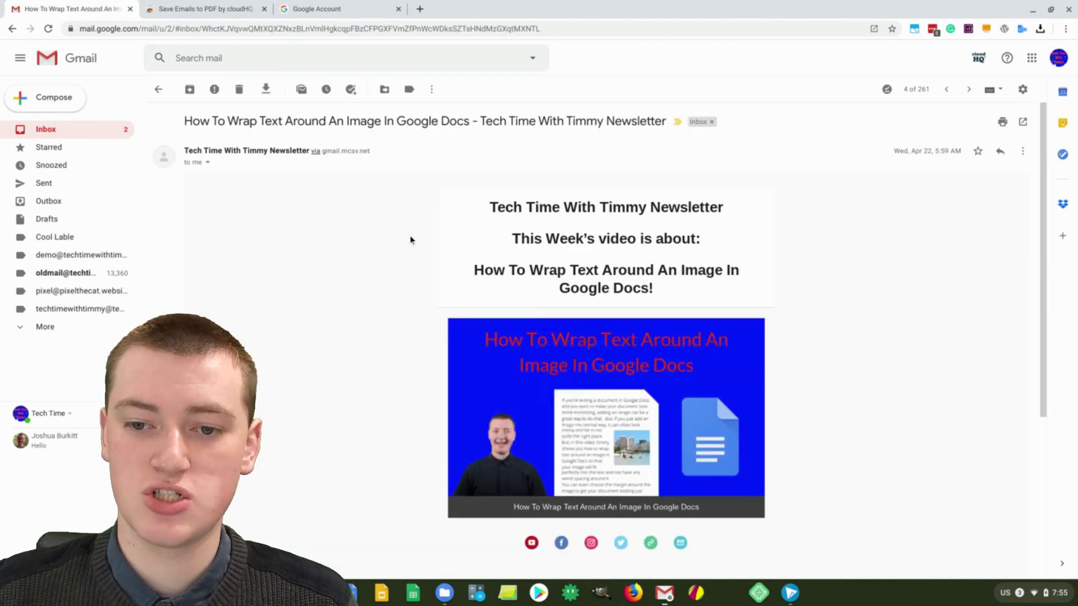
pyautogui.scroll(-3, 416, 240)
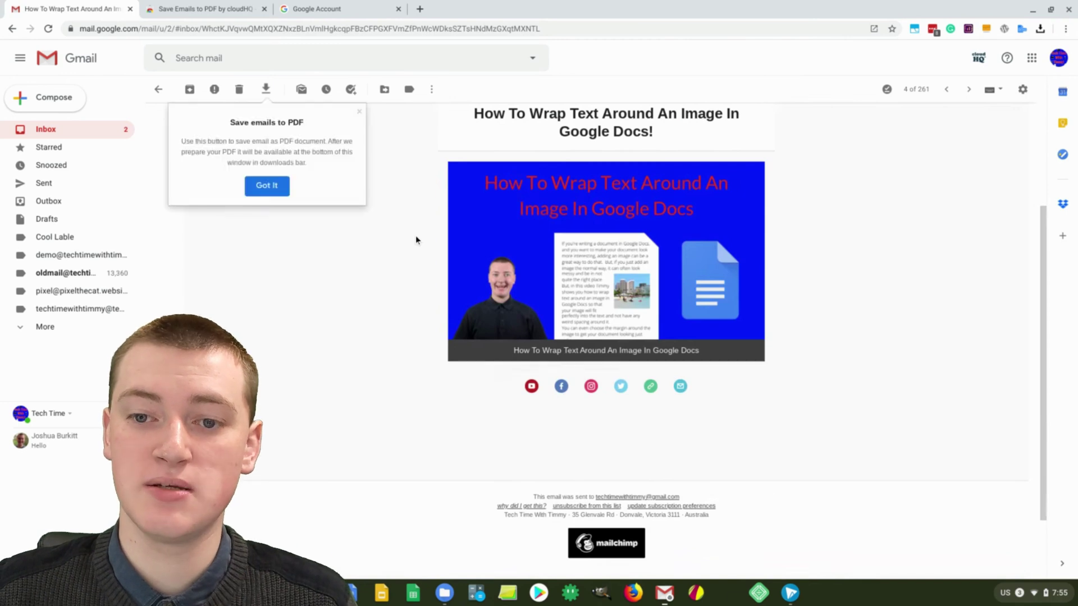
pyautogui.scroll(3, 410, 258)
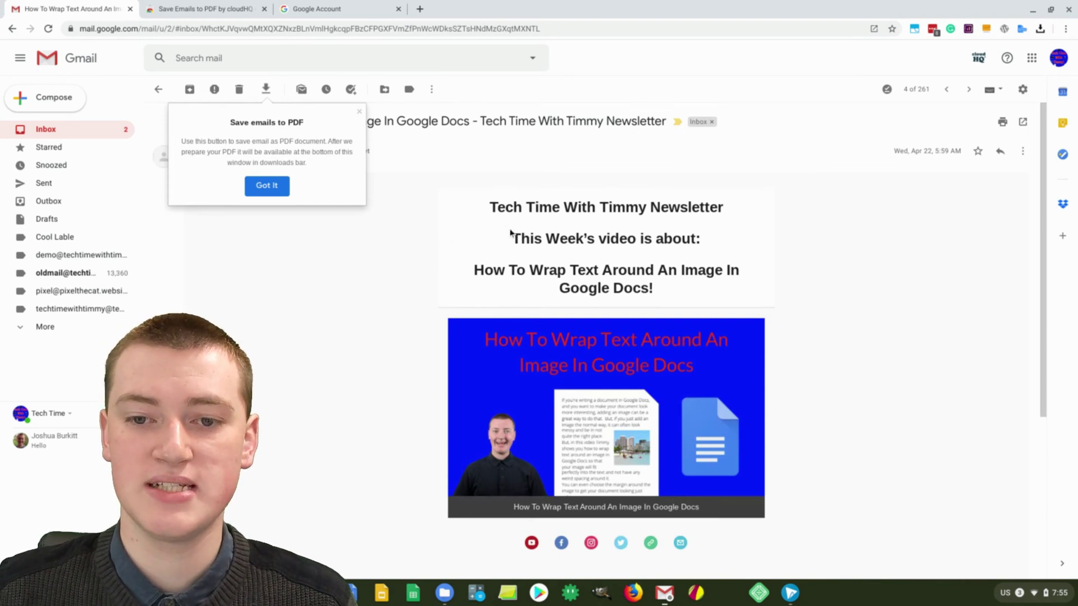
pyautogui.scroll(-2, 443, 500)
pyautogui.scroll(2, 657, 277)
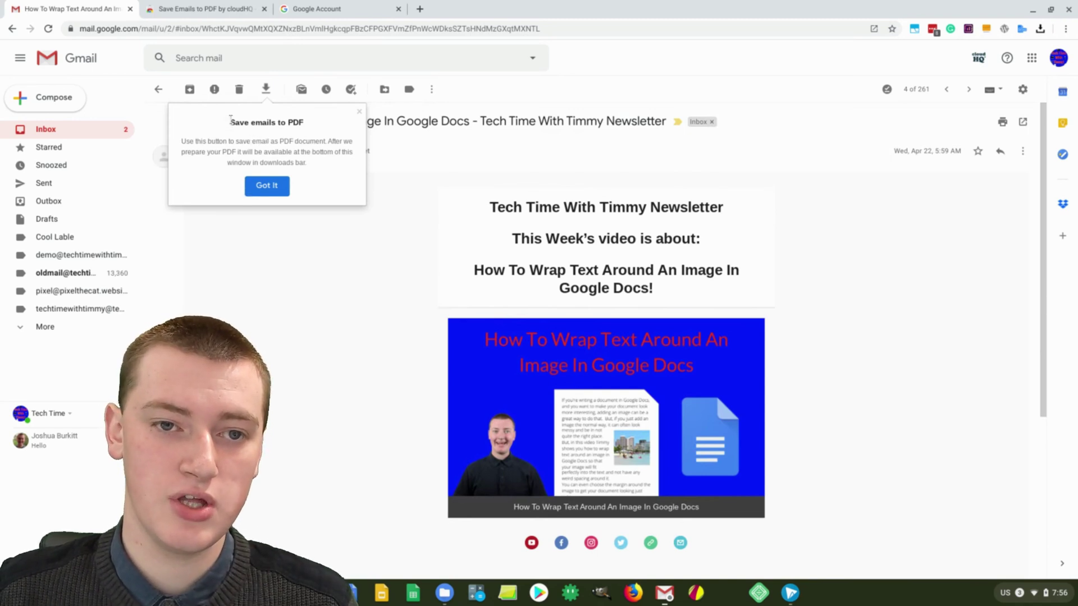
pyautogui.click(275, 187)
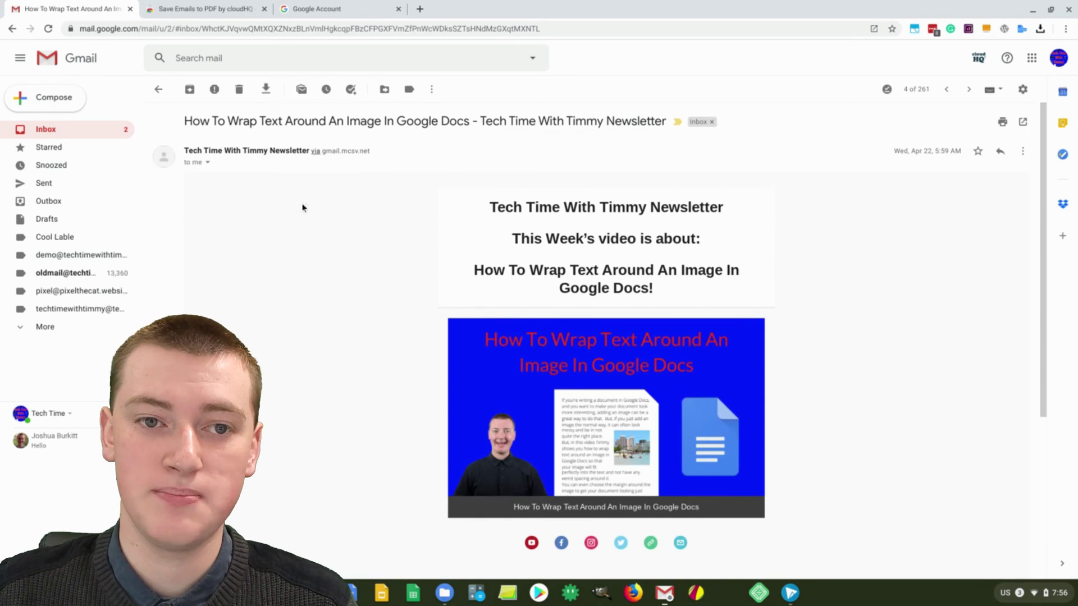
# Start saving the newsletter to PDF and create the required cloudHQ account, allowing it access to the Google account.
pyautogui.click(268, 95)
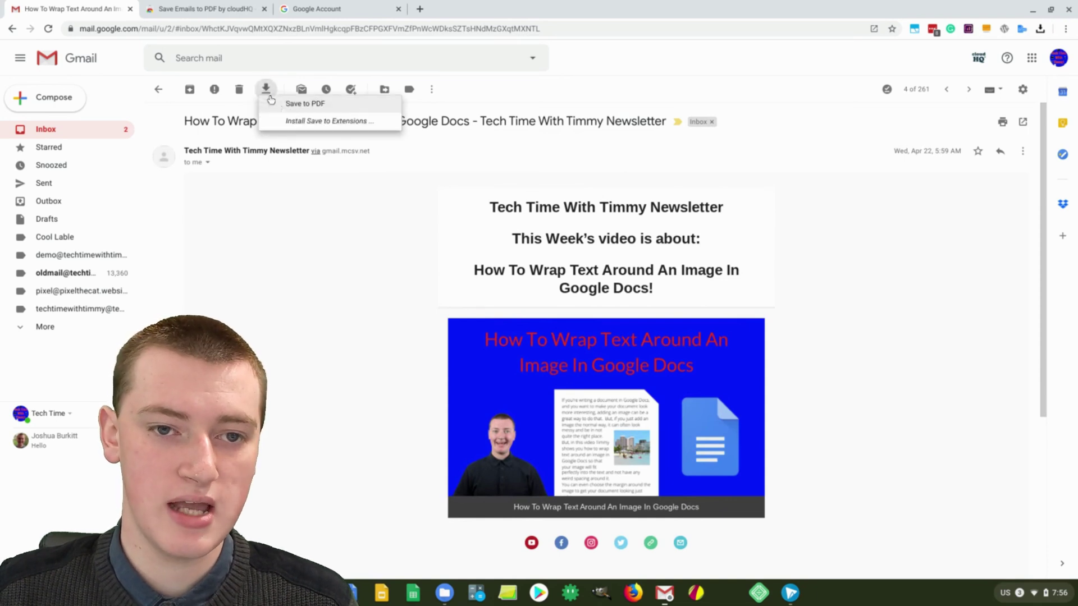
pyautogui.click(305, 105)
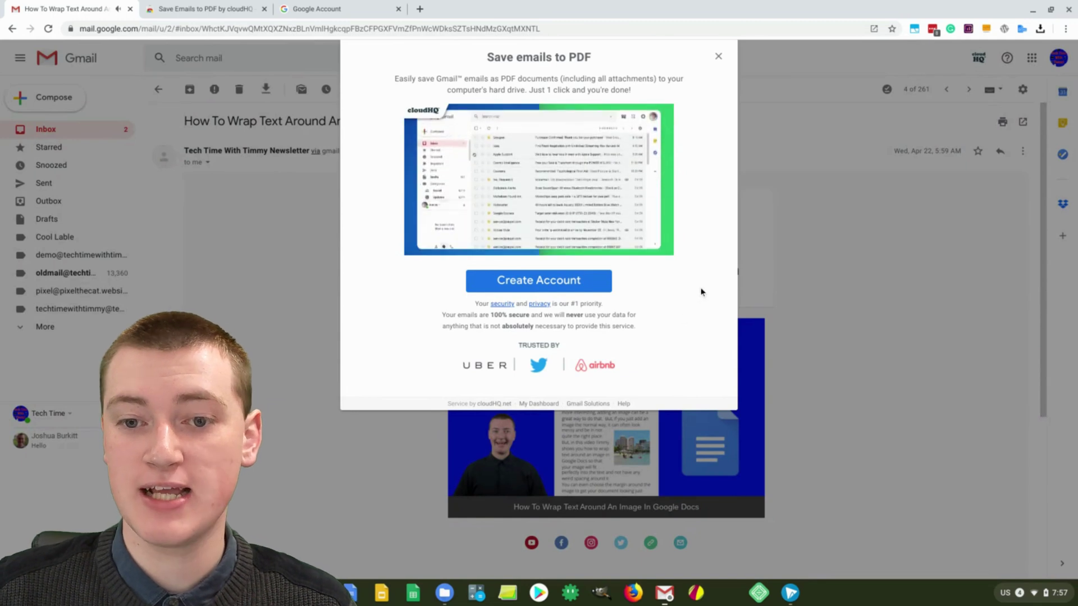
pyautogui.click(569, 282)
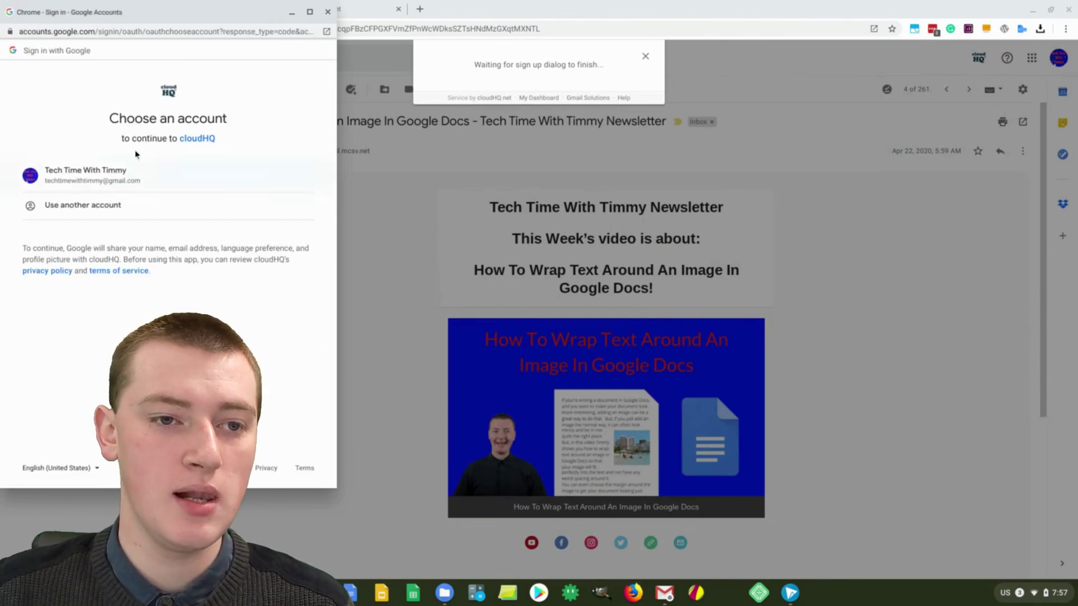
pyautogui.click(162, 180)
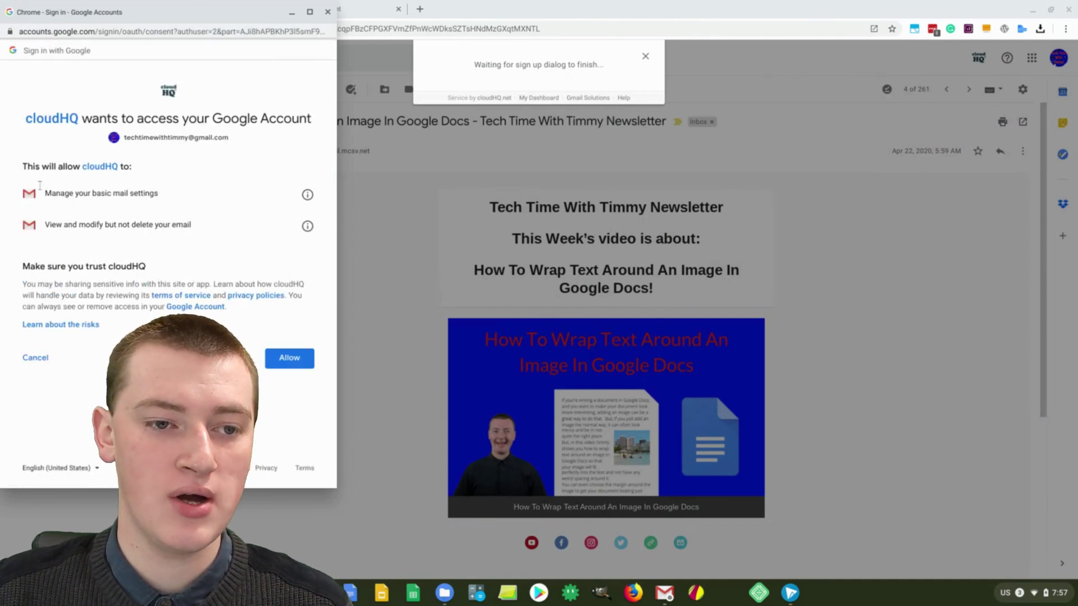
pyautogui.click(289, 359)
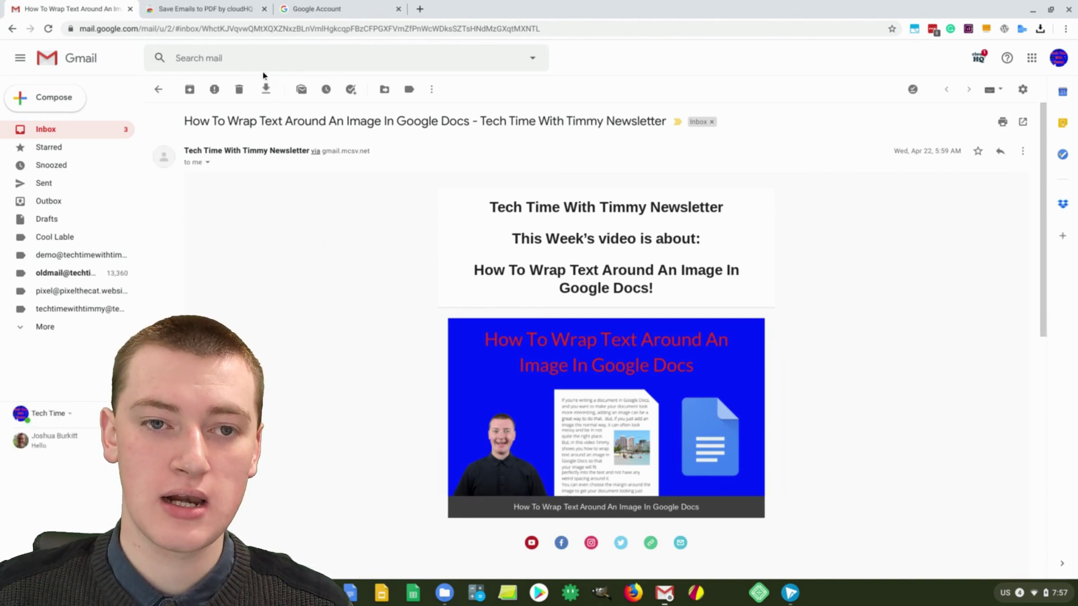
# Save the newsletter email to PDF and open the downloaded PDF file.
pyautogui.click(264, 88)
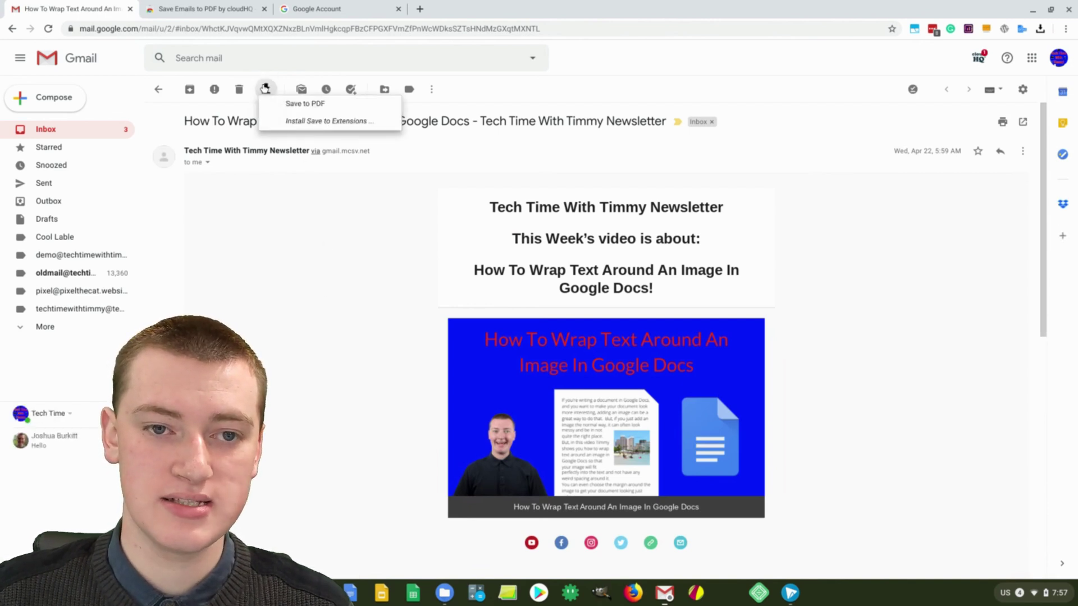
pyautogui.click(295, 106)
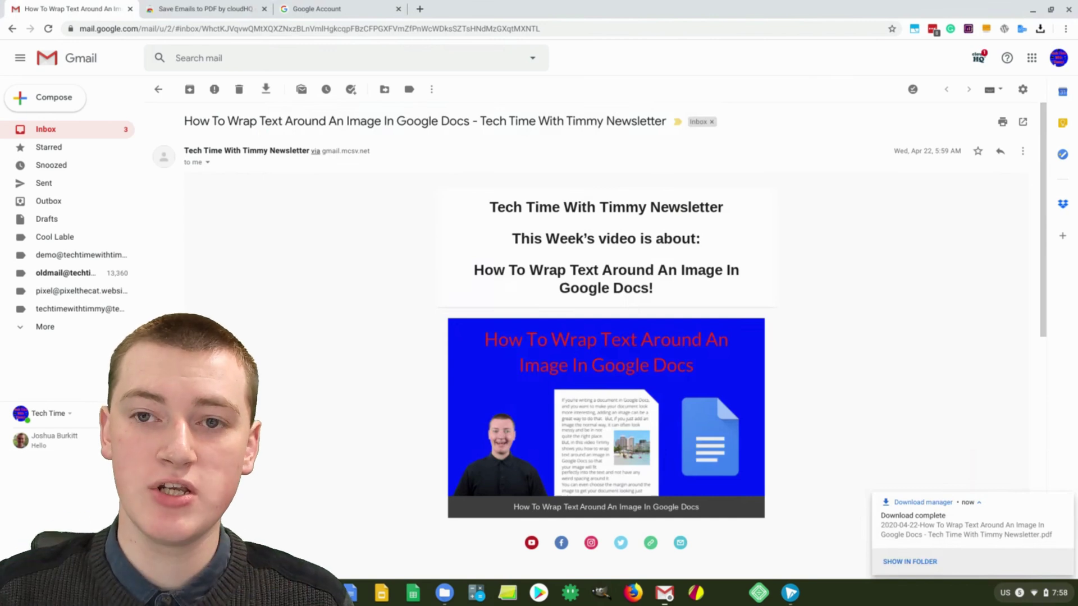
pyautogui.click(951, 529)
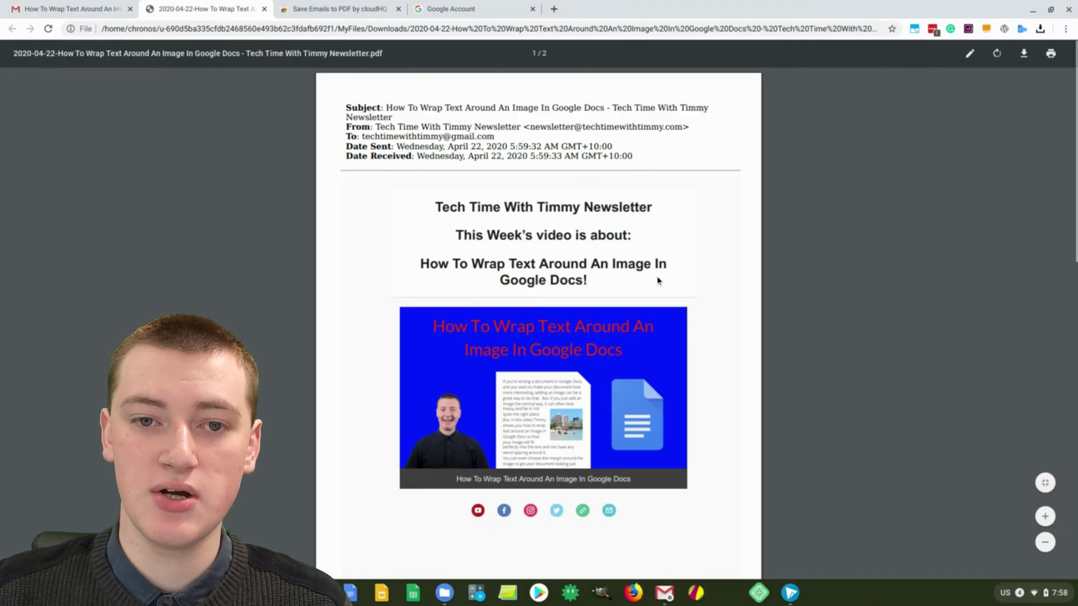
# Look through the saved PDF's pages, checking the email header details and the newsletter content.
pyautogui.scroll(-8, 432, 251)
pyautogui.scroll(7, 442, 245)
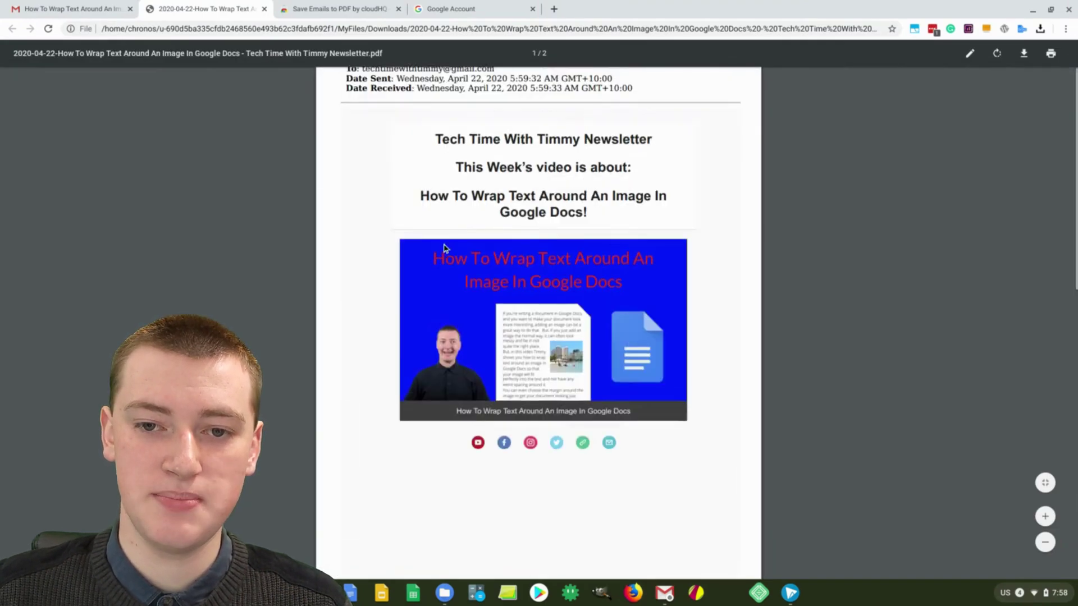
pyautogui.scroll(2, 444, 247)
pyautogui.moveTo(636, 156); pyautogui.dragTo(333, 98)
pyautogui.click(355, 99)
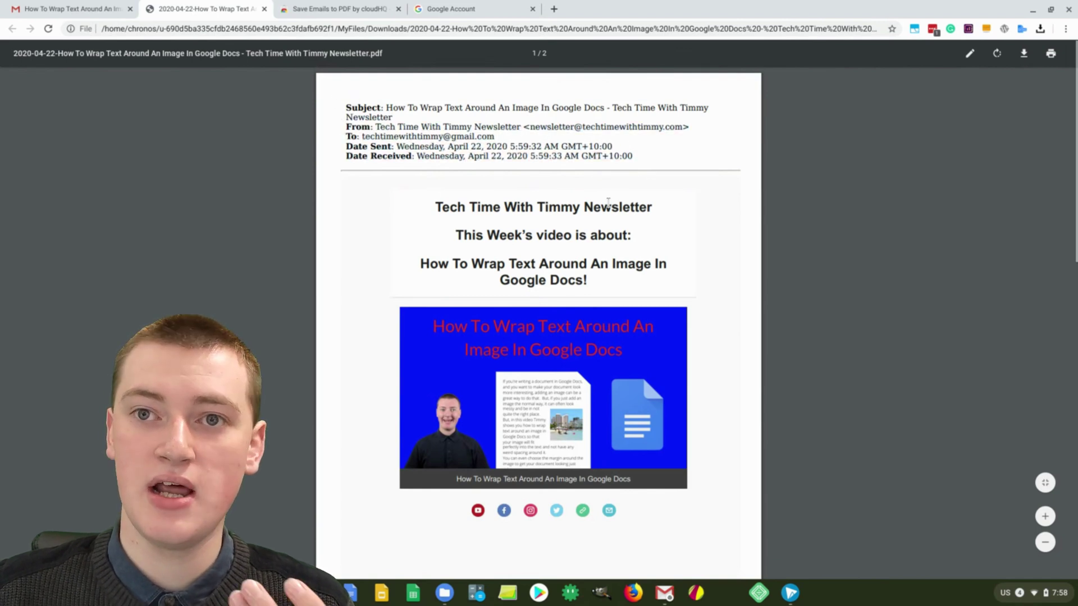
pyautogui.scroll(-3, 501, 224)
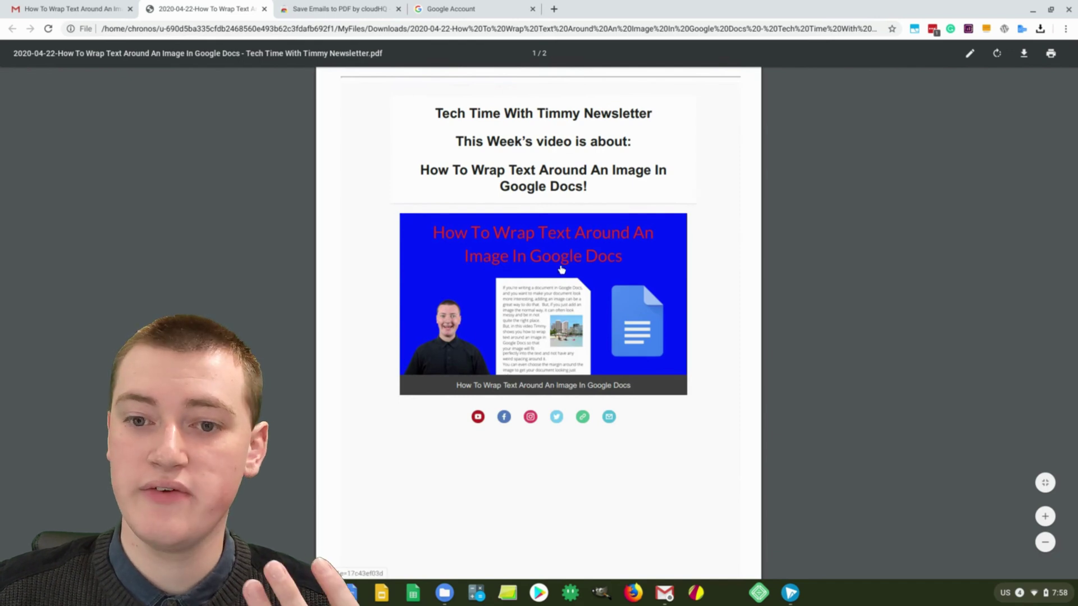
pyautogui.scroll(-15, 561, 269)
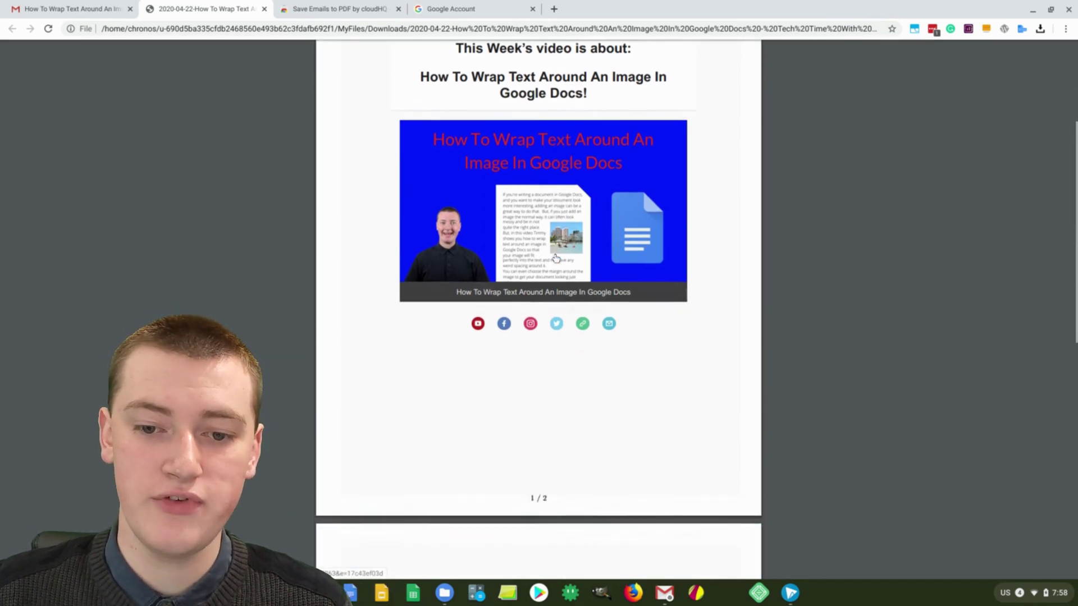
# Check the PDF's second page with the newsletter footer and return to the start of the document.
pyautogui.scroll(-5, 564, 242)
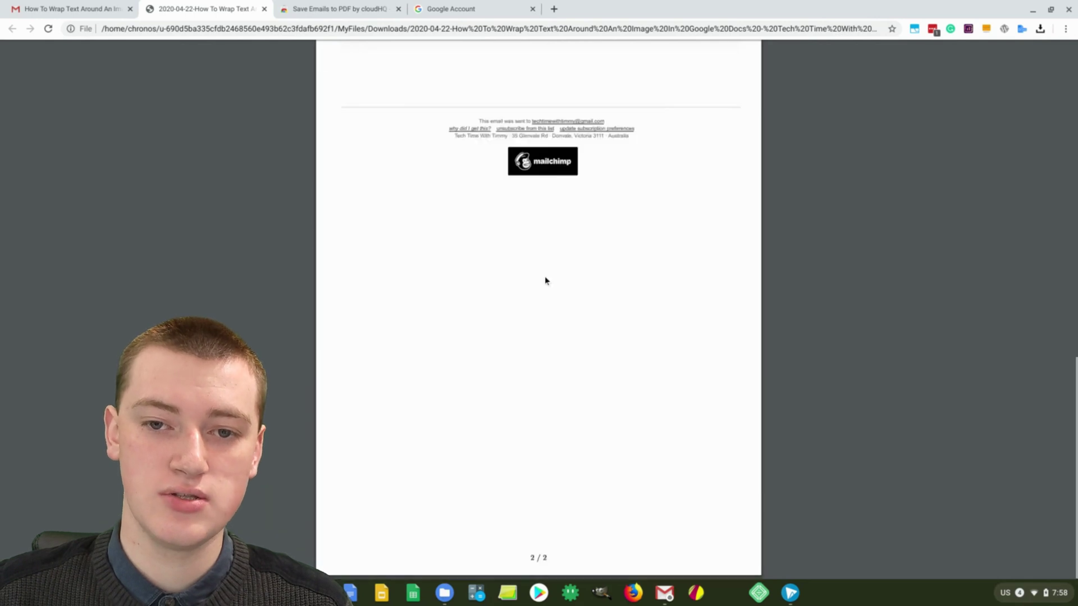
pyautogui.press('Home')
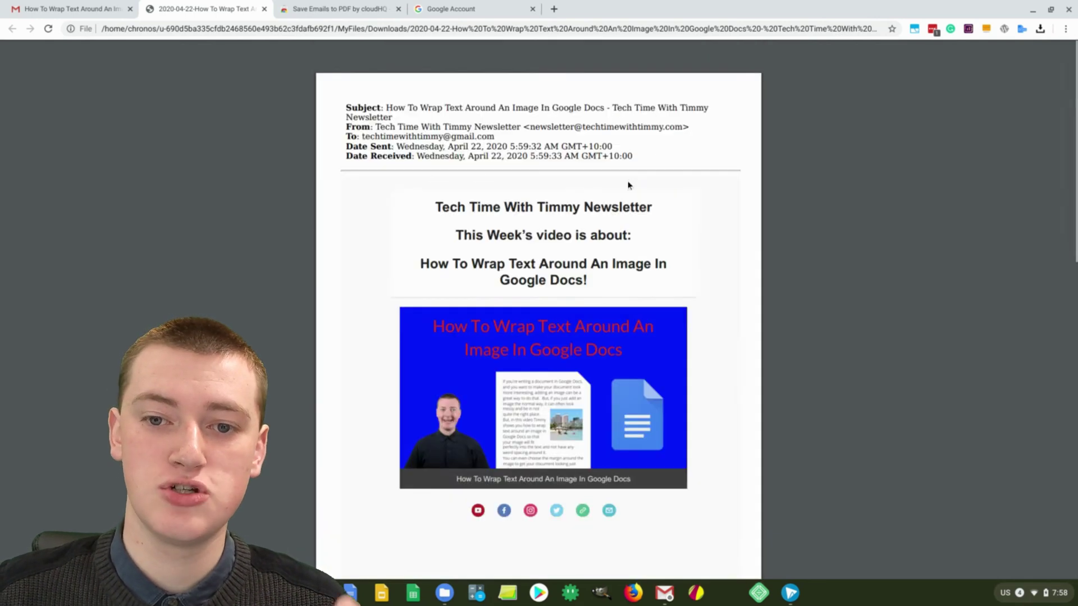
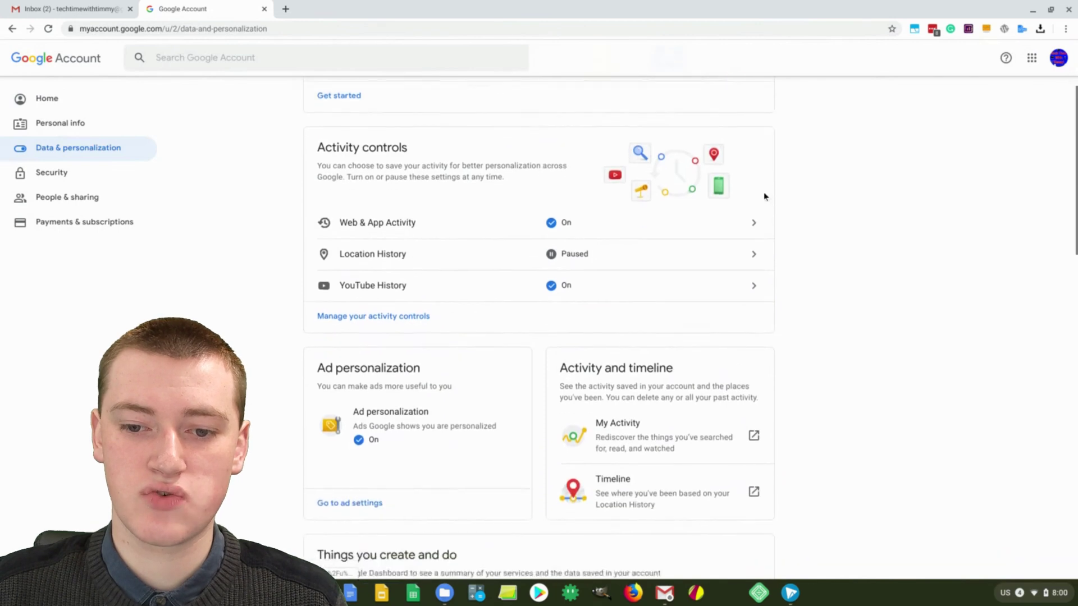
# Open the Google Account's Download your data option and deselect all products for the new Takeout export.
pyautogui.scroll(-5, 761, 189)
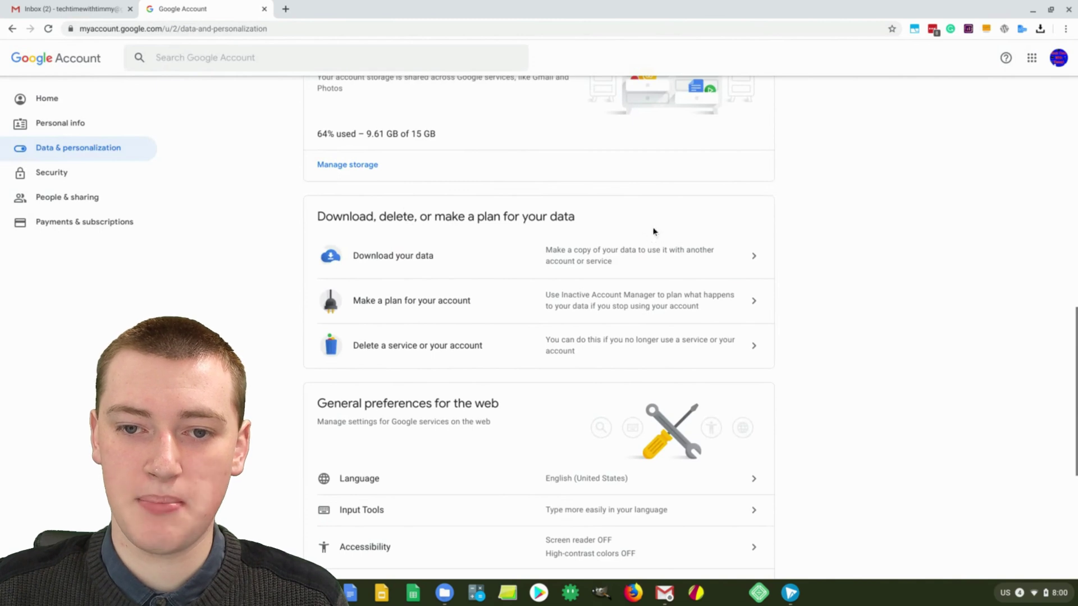
pyautogui.click(651, 261)
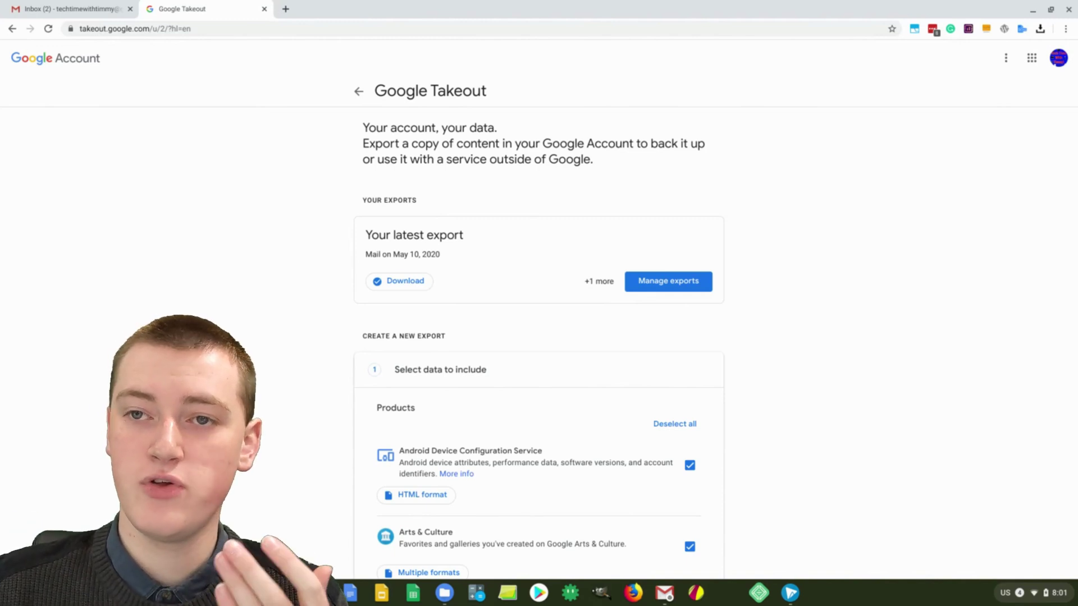
pyautogui.scroll(-4, 777, 220)
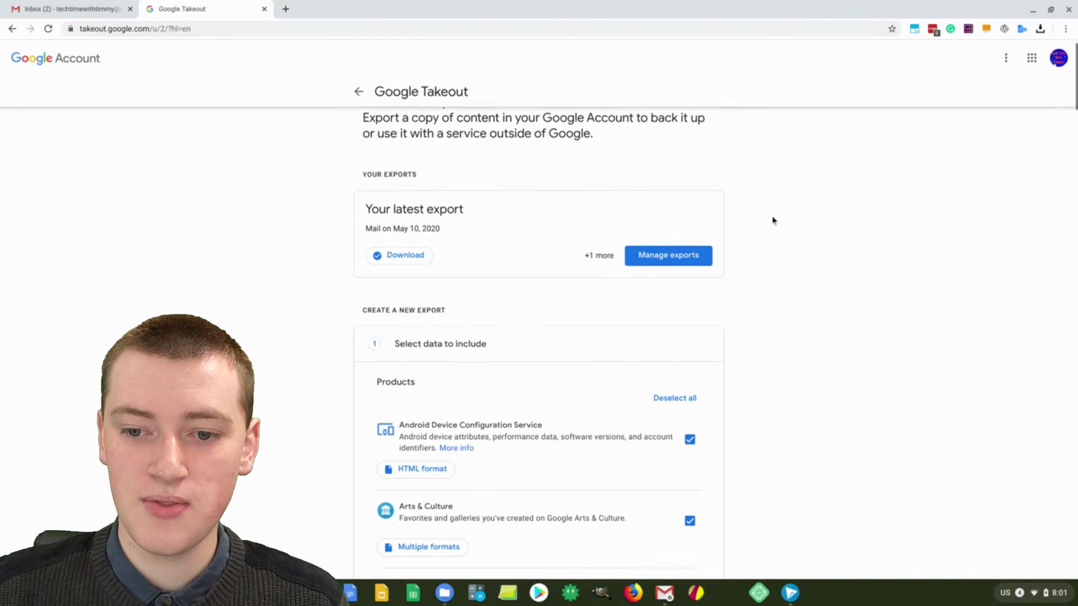
pyautogui.click(672, 191)
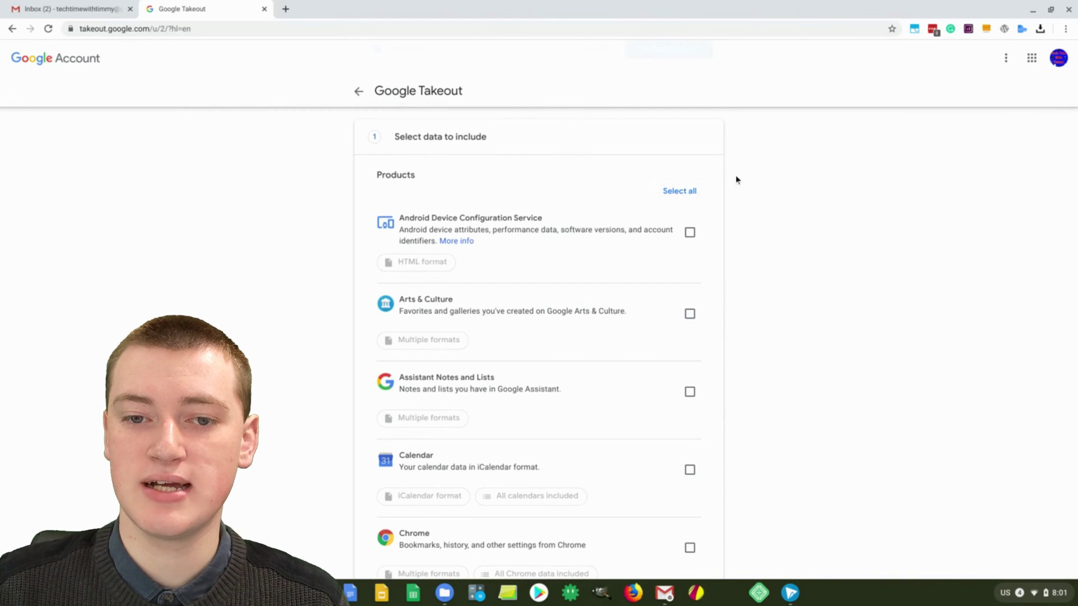
# Include only Mail in the export and proceed to the file type, frequency and destination options.
pyautogui.scroll(-20, 764, 198)
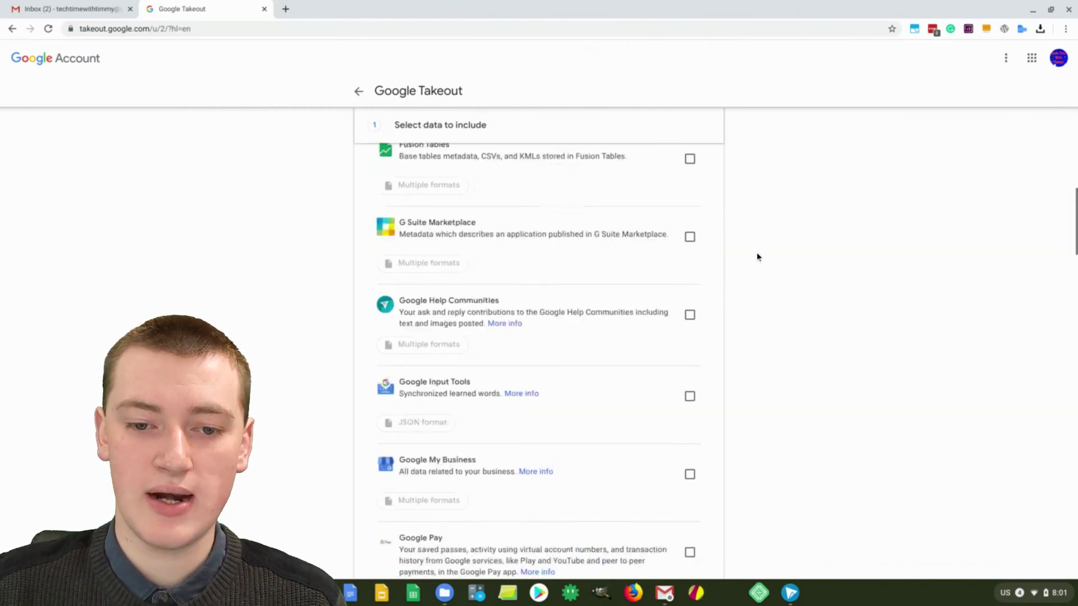
pyautogui.scroll(-18, 757, 255)
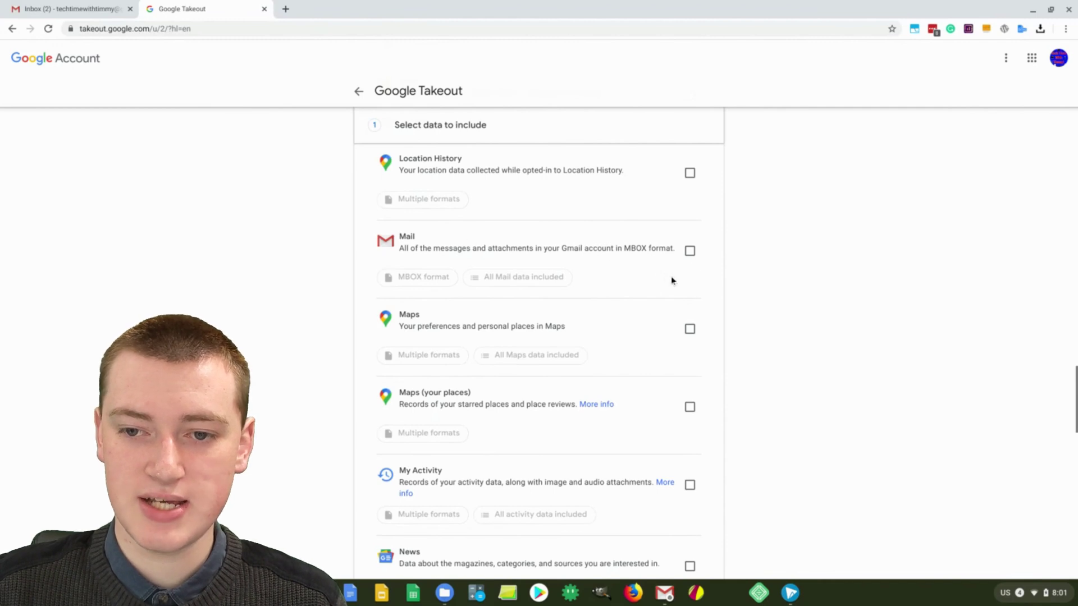
pyautogui.click(689, 251)
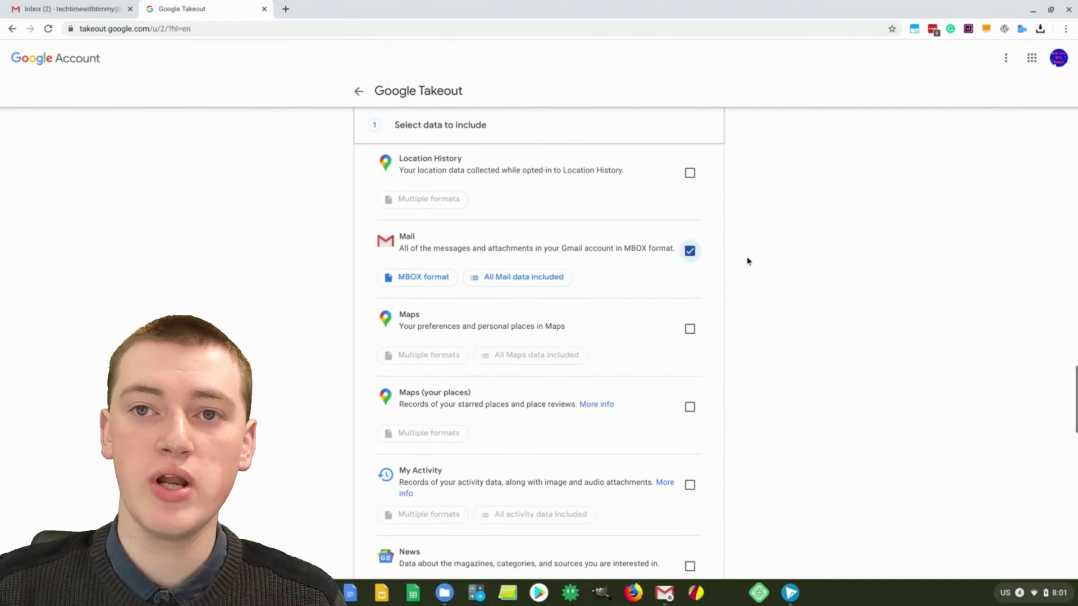
pyautogui.scroll(-20, 749, 260)
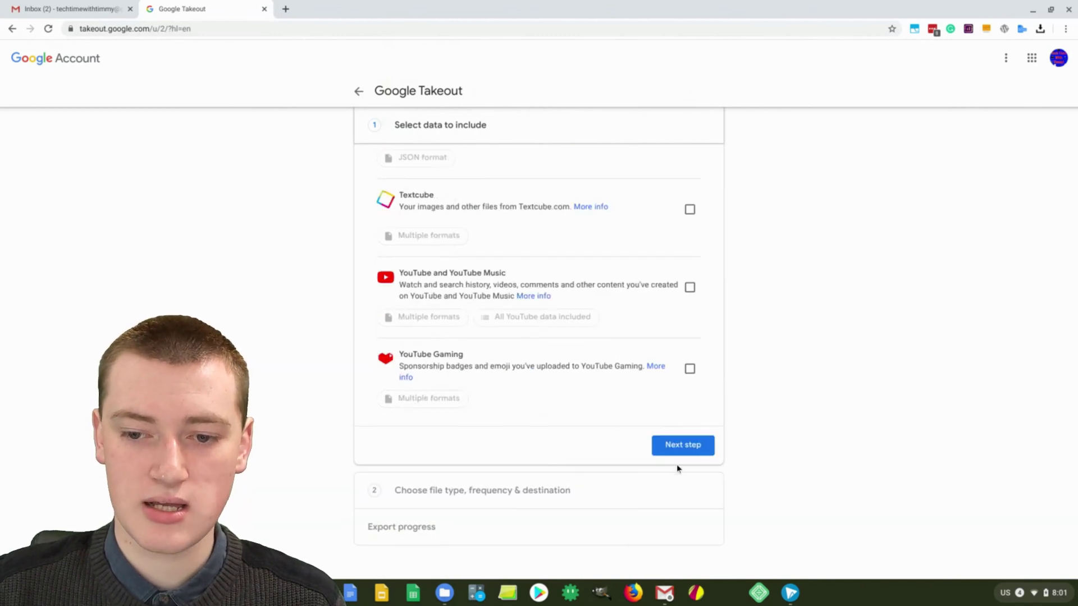
pyautogui.click(688, 447)
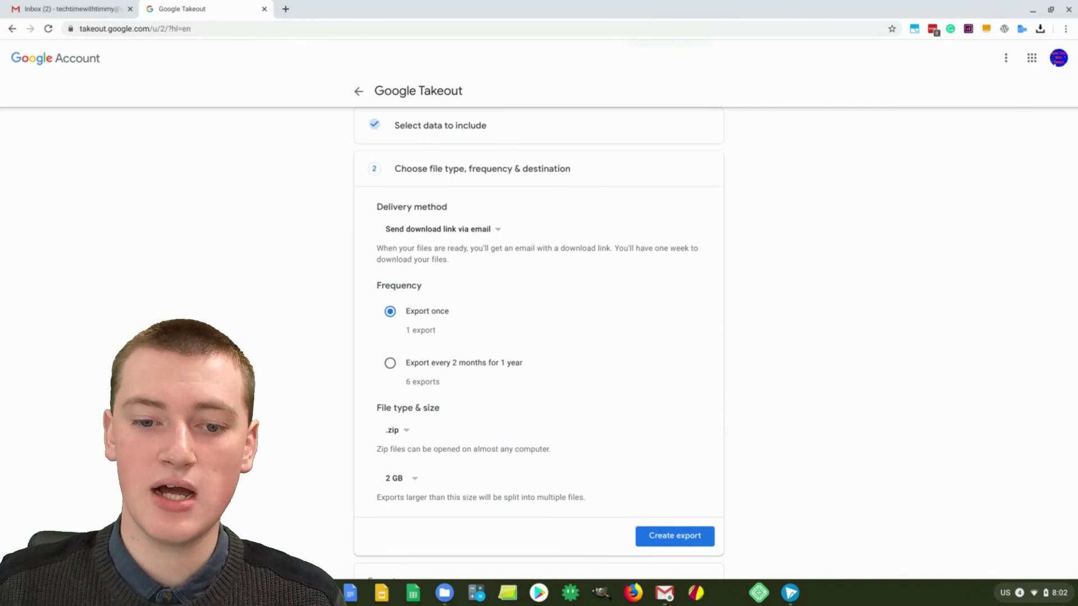
# Set the maximum export file size to 50 GB and create the Mail export.
pyautogui.click(415, 480)
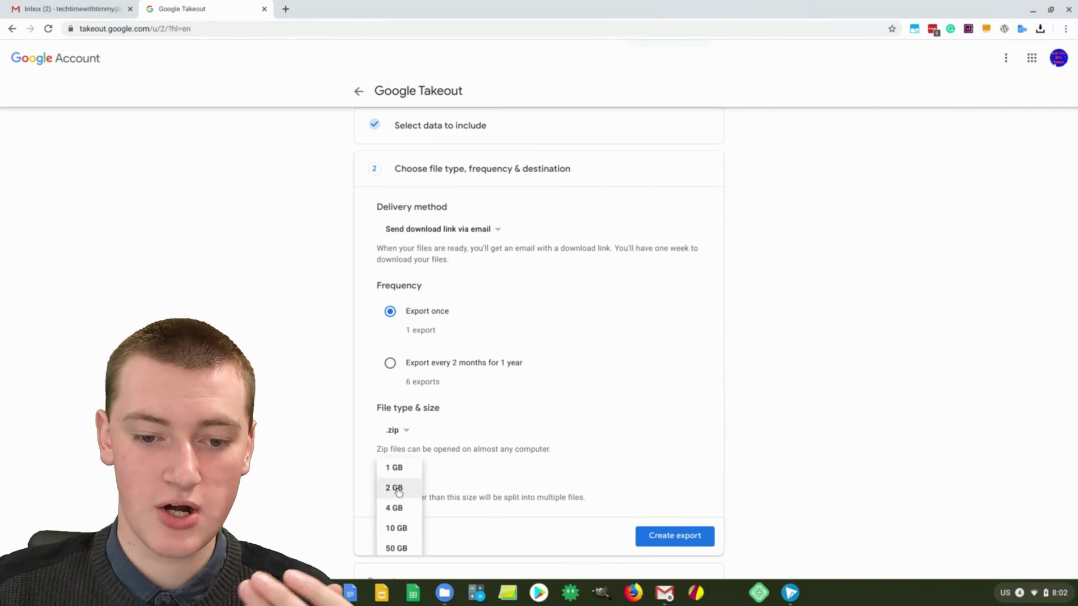
pyautogui.click(410, 547)
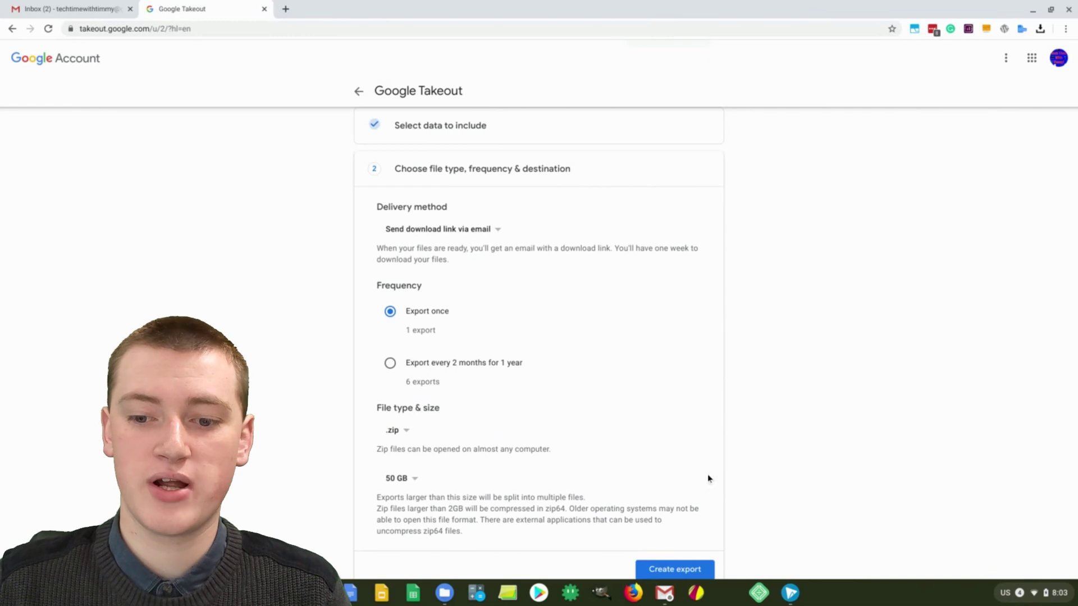
pyautogui.scroll(-2, 733, 418)
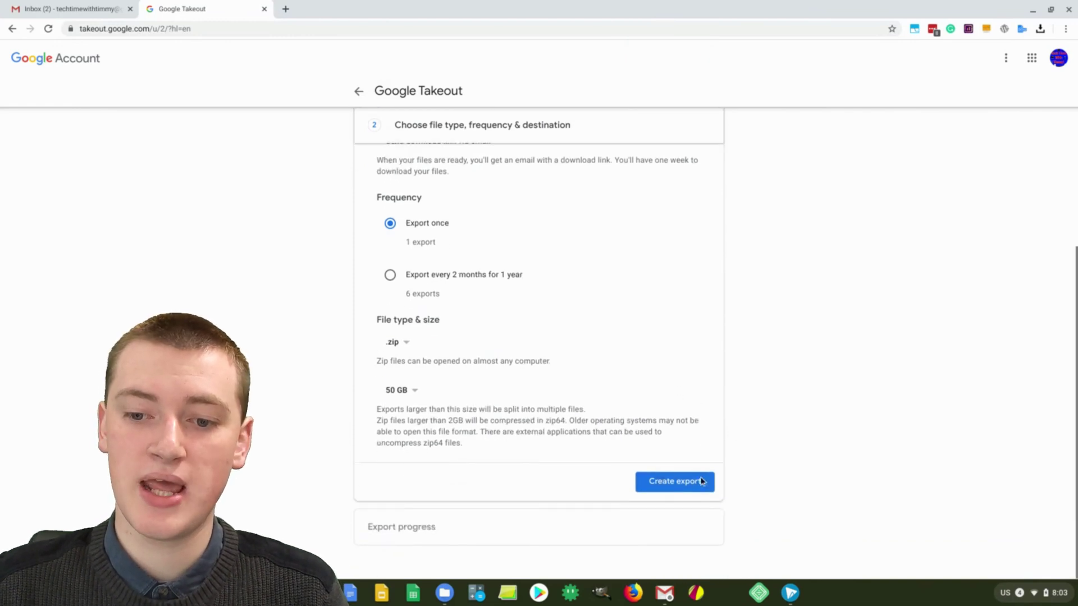
pyautogui.click(691, 482)
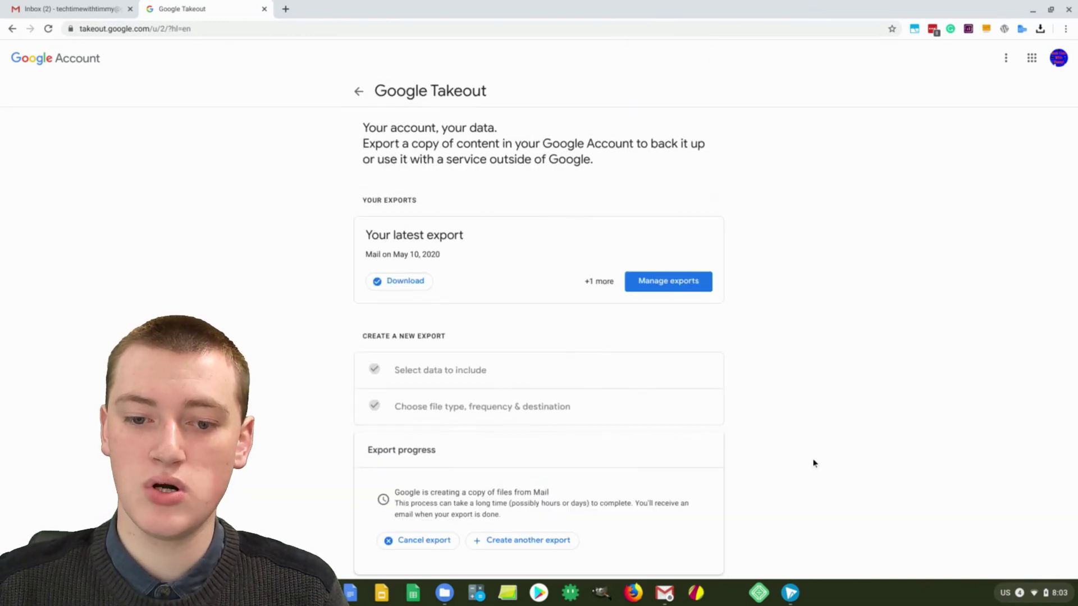
pyautogui.scroll(-1, 617, 449)
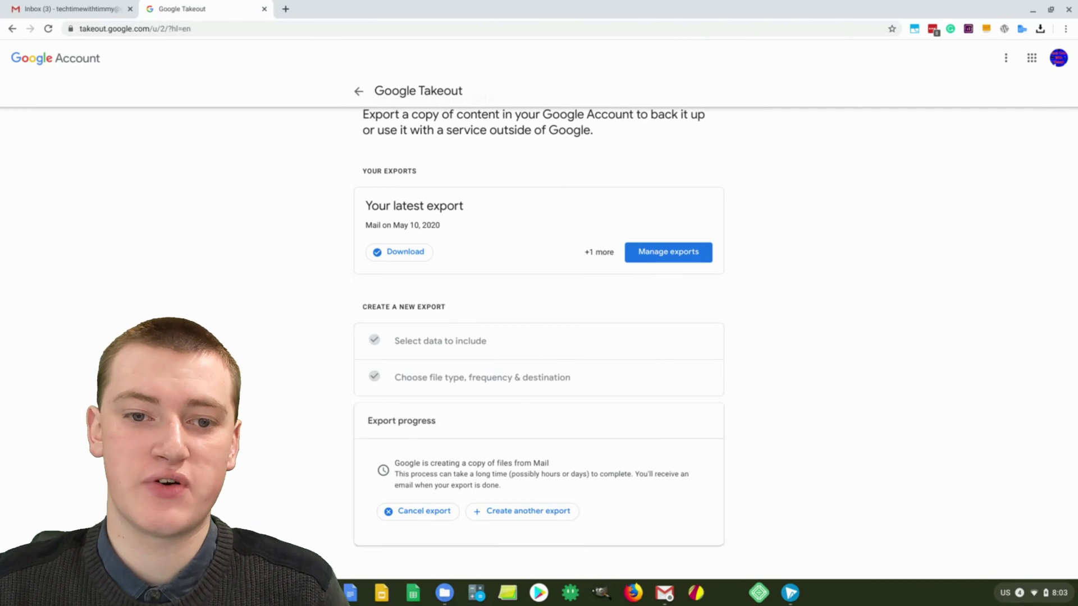
# Switch to Gmail and read the May 11 "Archive of Google data requested" email.
pyautogui.click(85, 10)
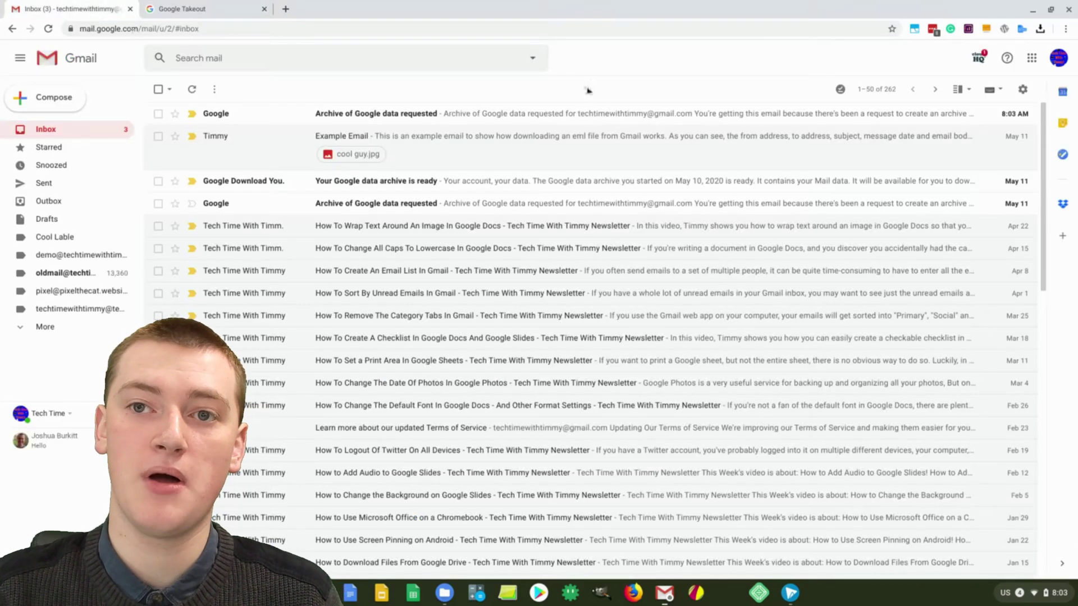
pyautogui.click(410, 203)
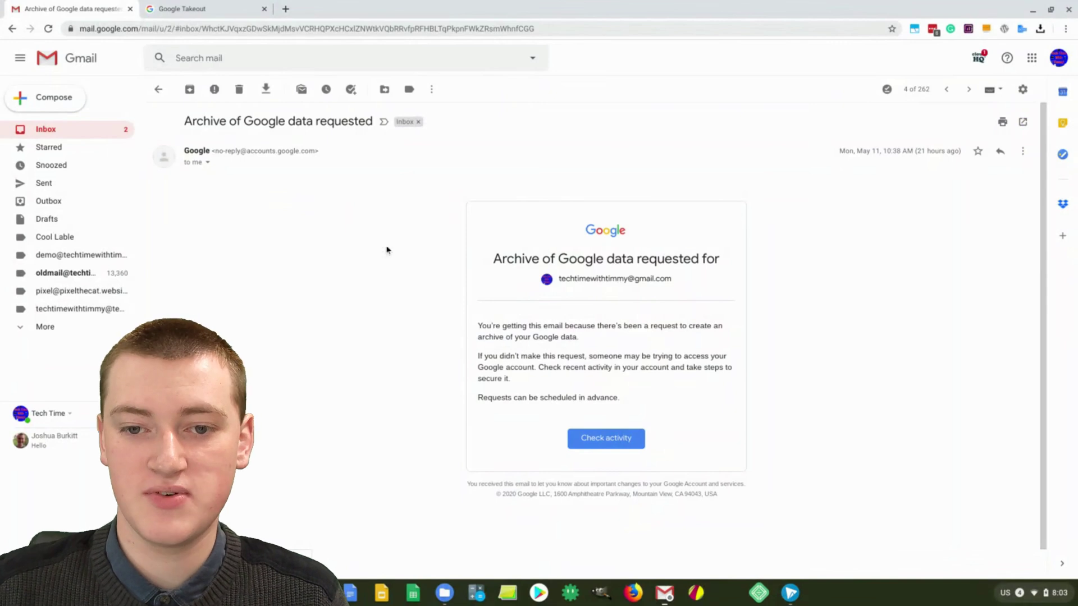
pyautogui.tripleClick(709, 253)
pyautogui.click(789, 262)
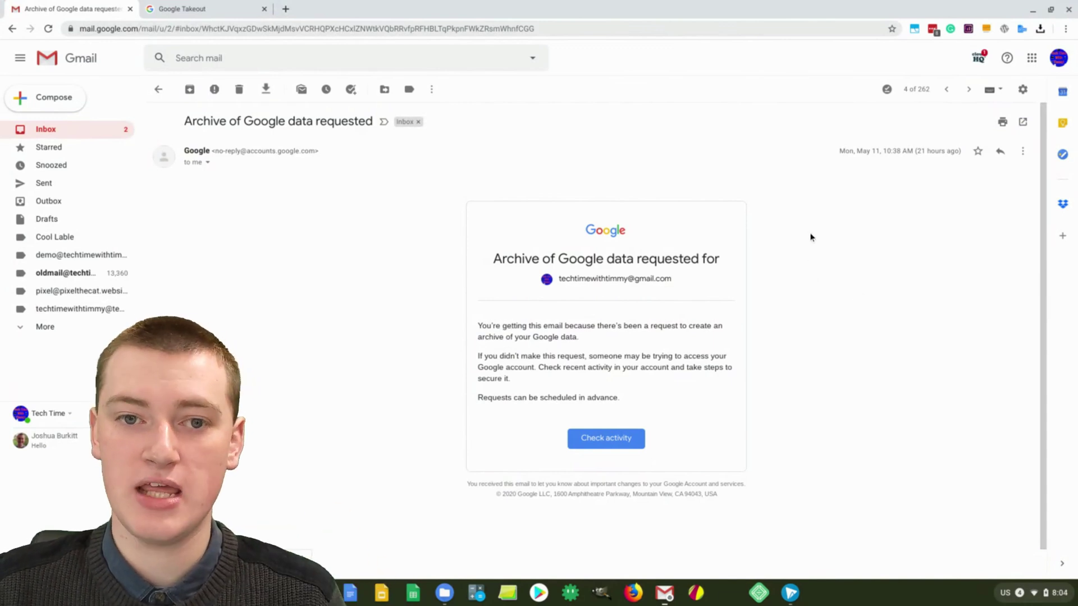
# Return to the inbox, open the "Your Google data archive is ready" email and download the archive.
pyautogui.click(158, 89)
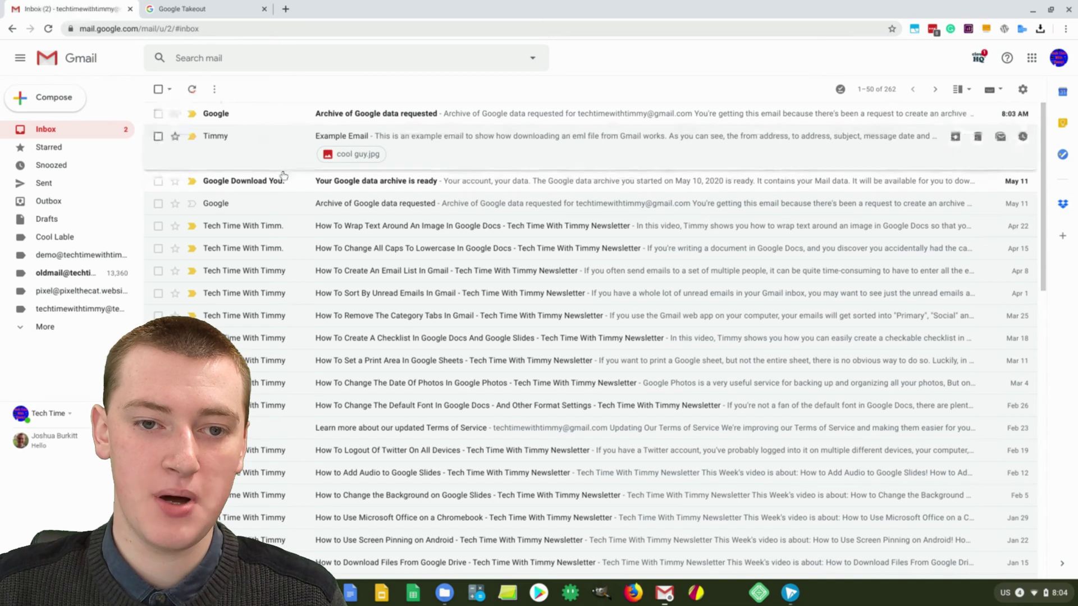
pyautogui.click(268, 182)
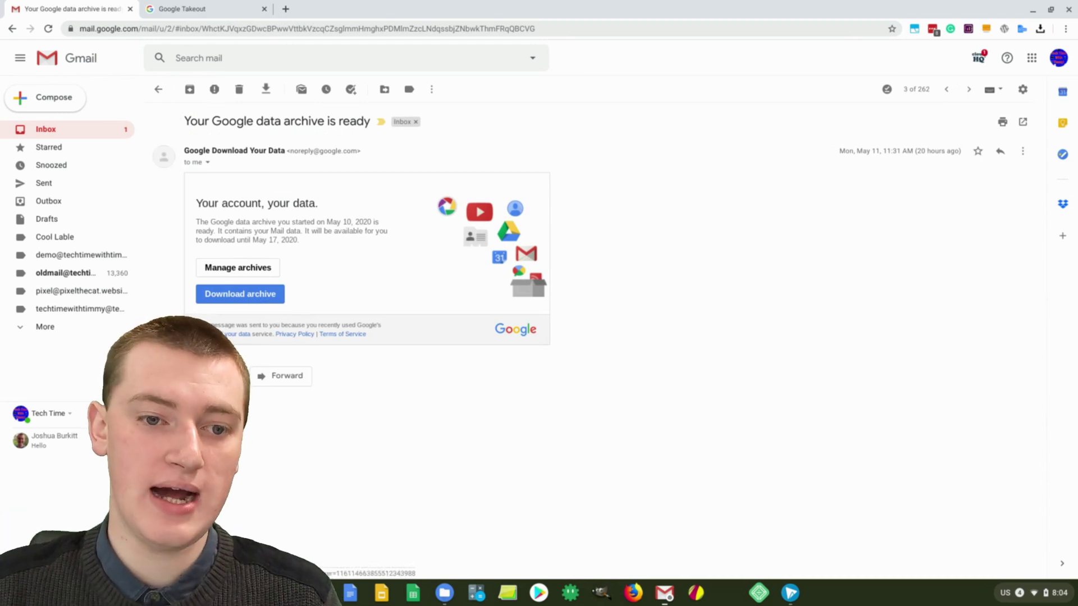
pyautogui.click(258, 298)
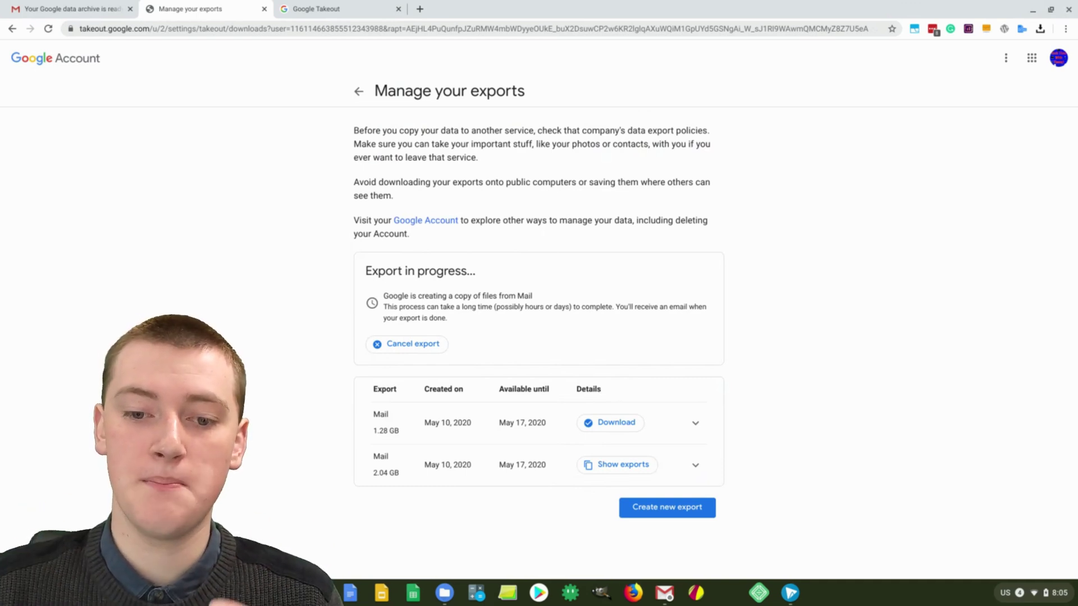
# In the Files app's Downloads folder, open takeout-20200511T011633Z-001.zip and go into its Takeout > Mail folder.
pyautogui.click(444, 592)
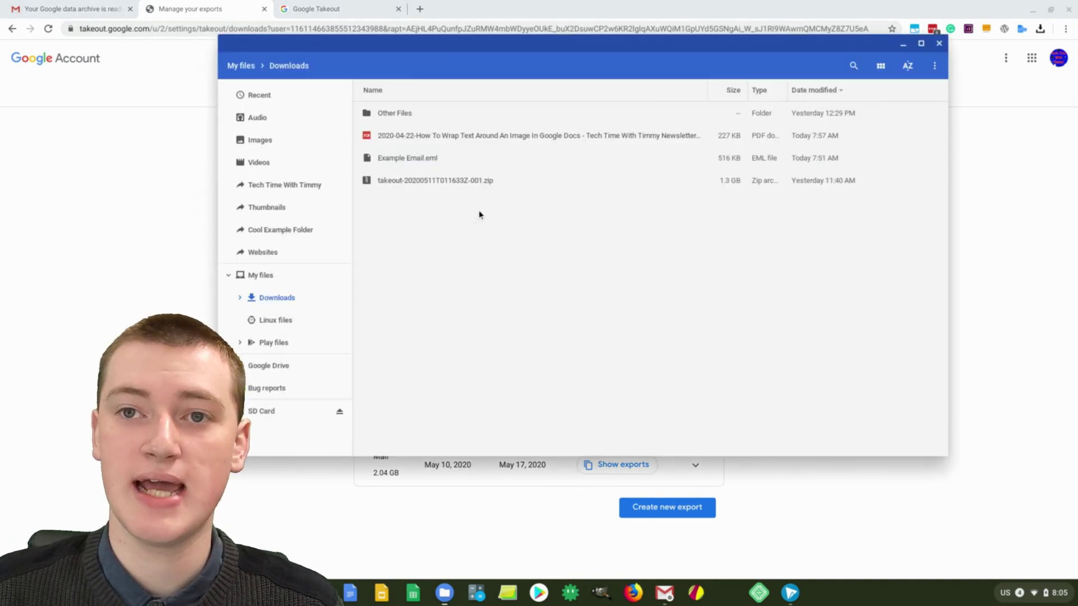
pyautogui.click(488, 180)
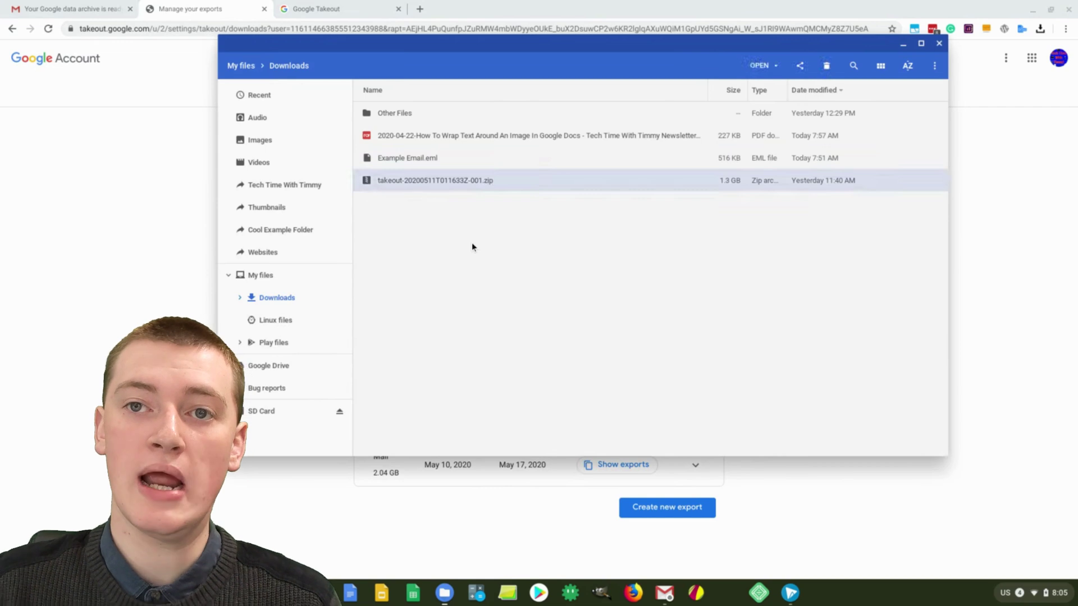
pyautogui.press('Return')
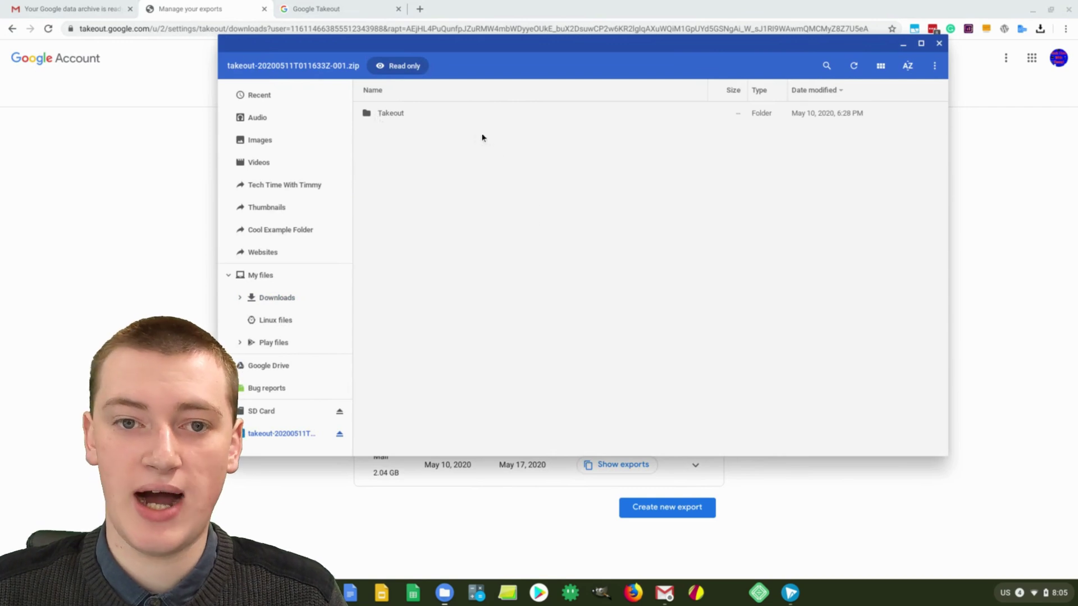
pyautogui.doubleClick(432, 114)
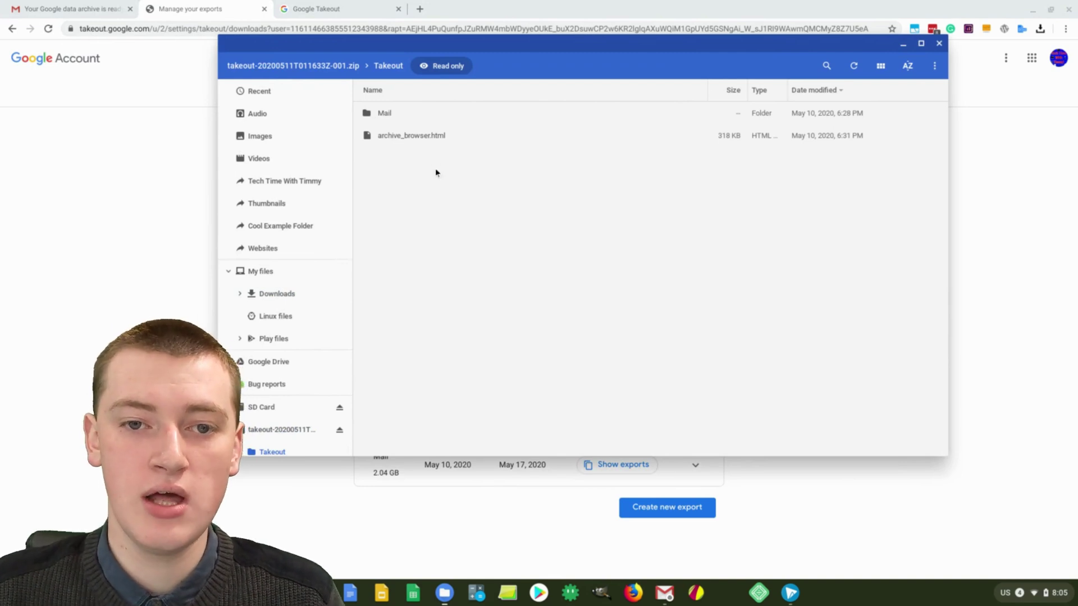
pyautogui.doubleClick(387, 115)
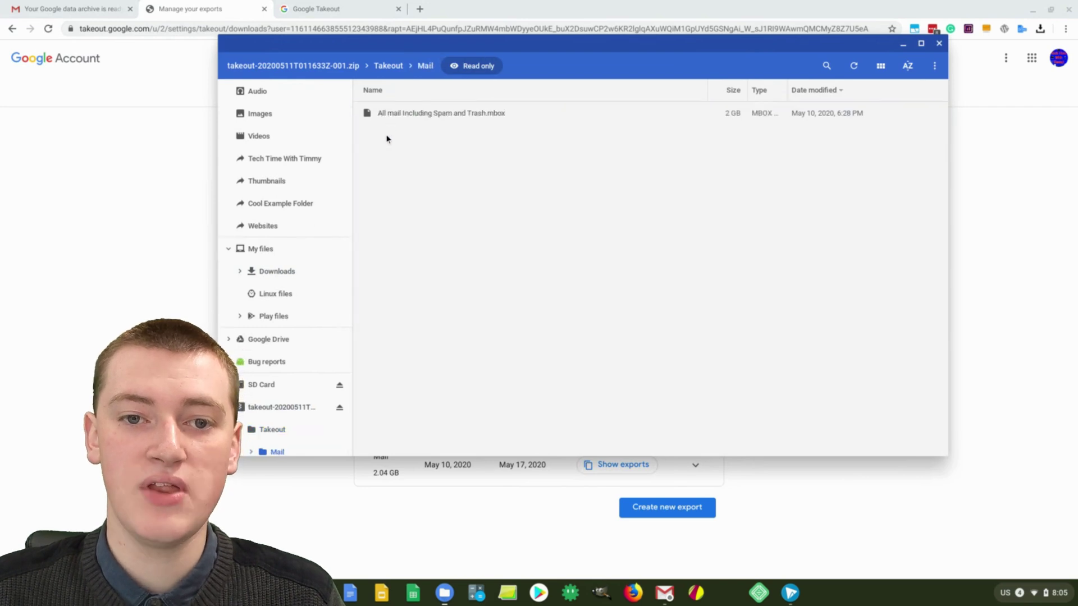